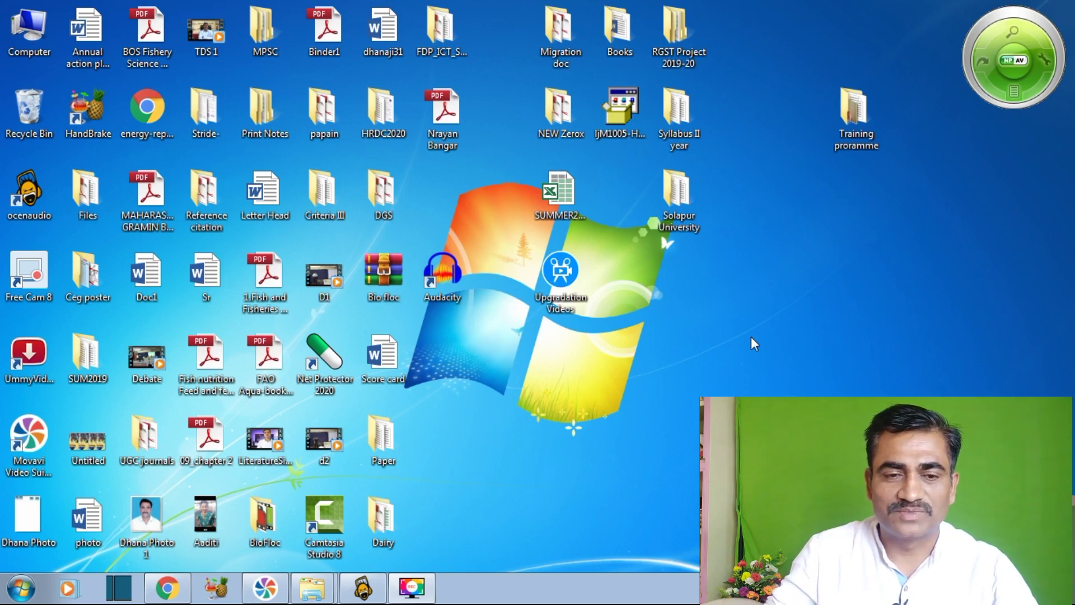
# Launch Chrome, search Google for 'ocenaudio' and open the official ocenaudio website.
pyautogui.click(169, 589)
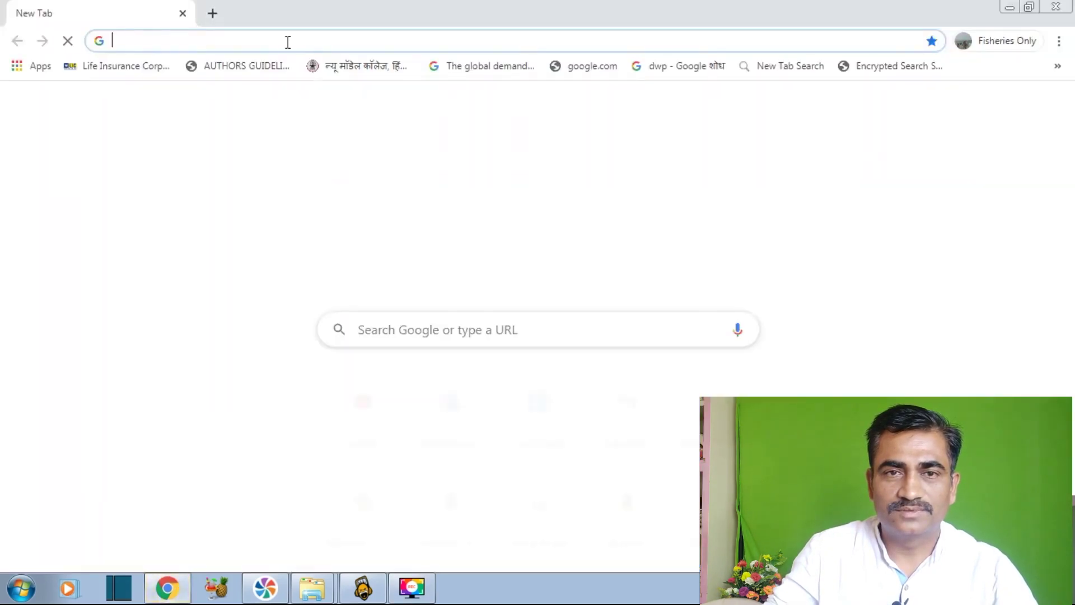
pyautogui.click(212, 13)
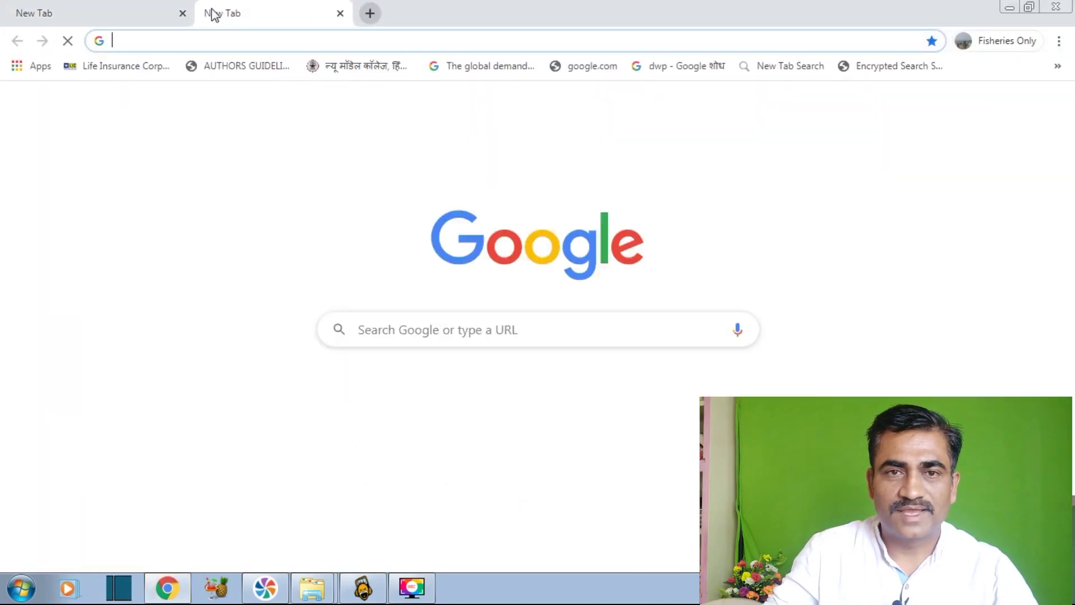
pyautogui.click(416, 329)
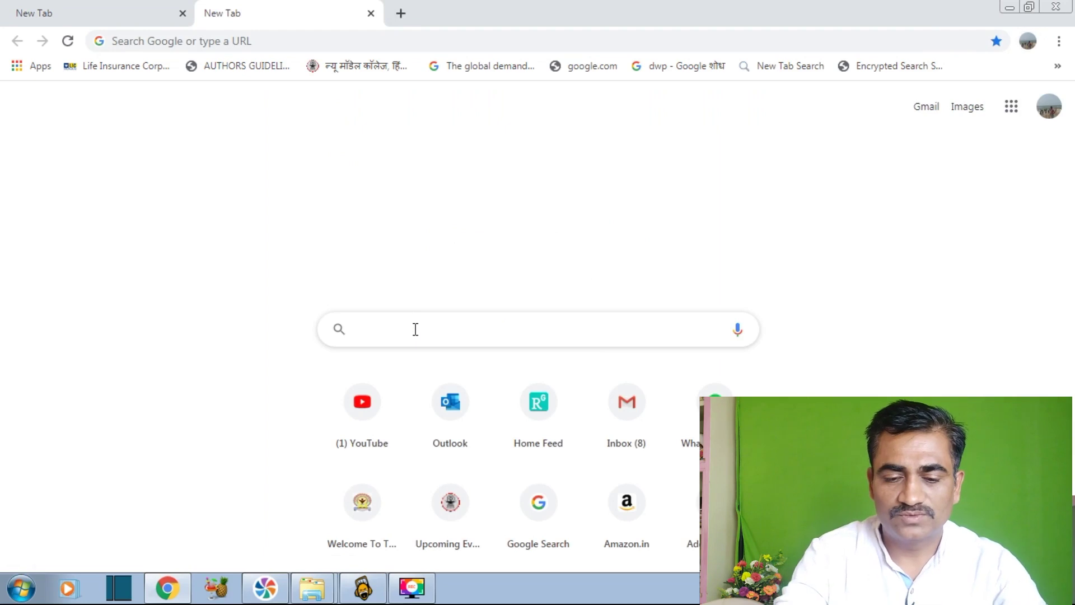
pyautogui.write('oceaaaudio')
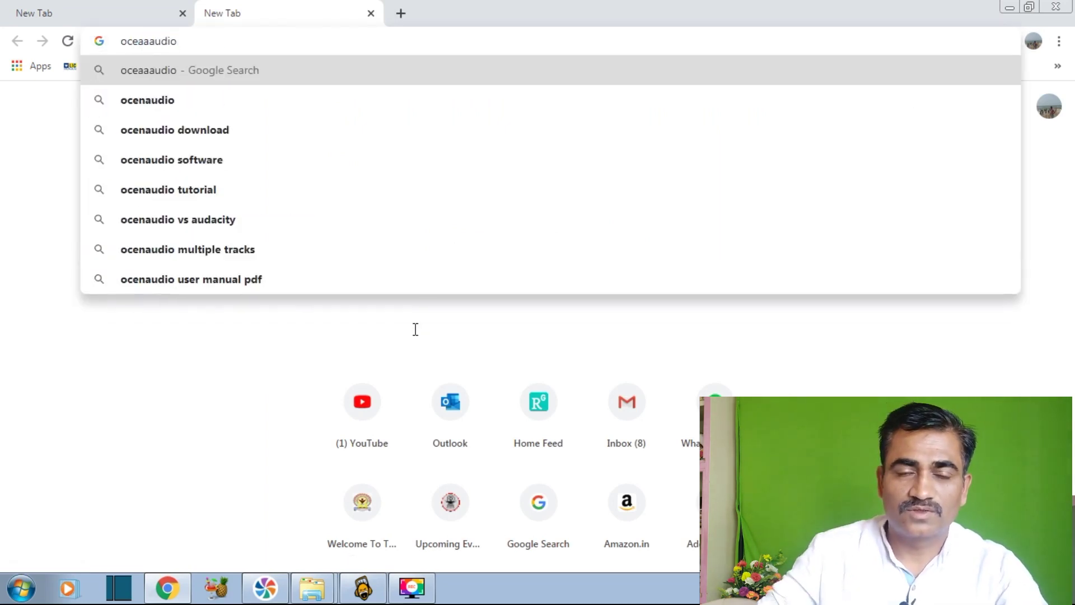
pyautogui.click(202, 97)
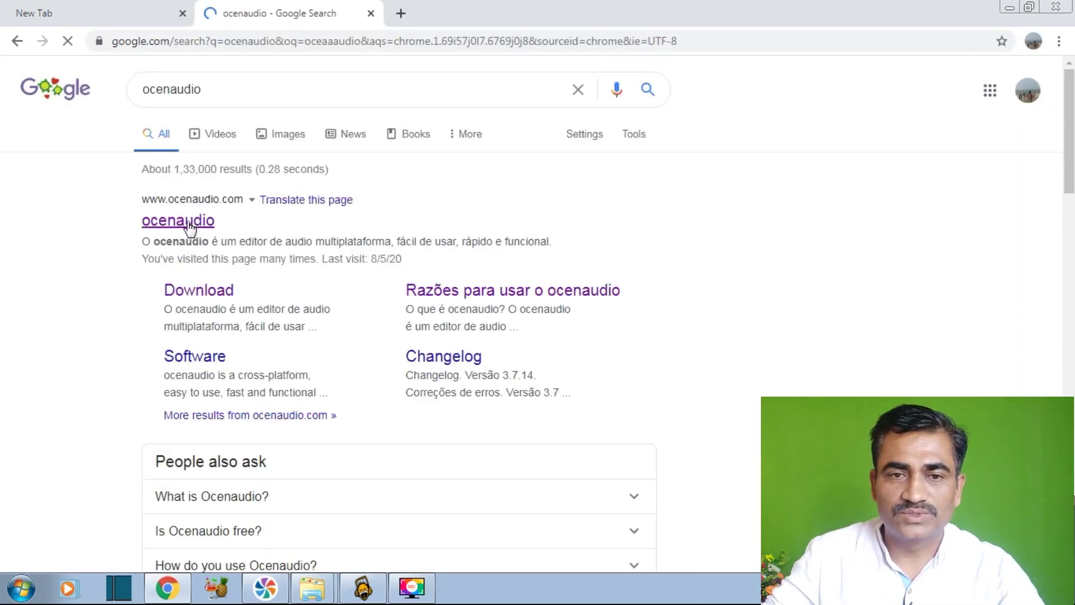
pyautogui.click(189, 224)
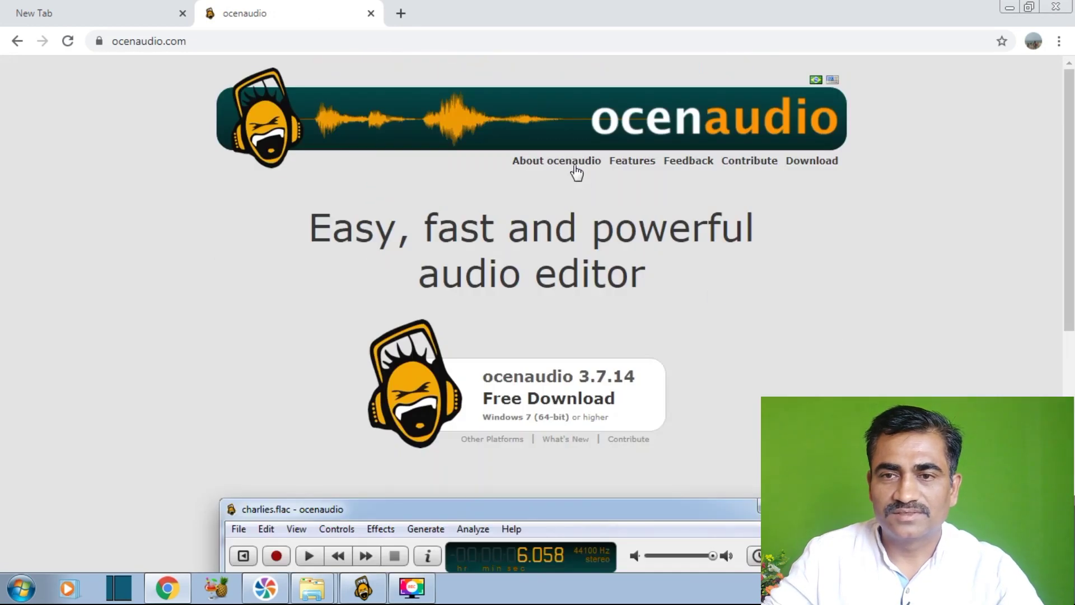
# View the About and download pages, then minimize Chrome to reveal the desktop.
pyautogui.click(576, 171)
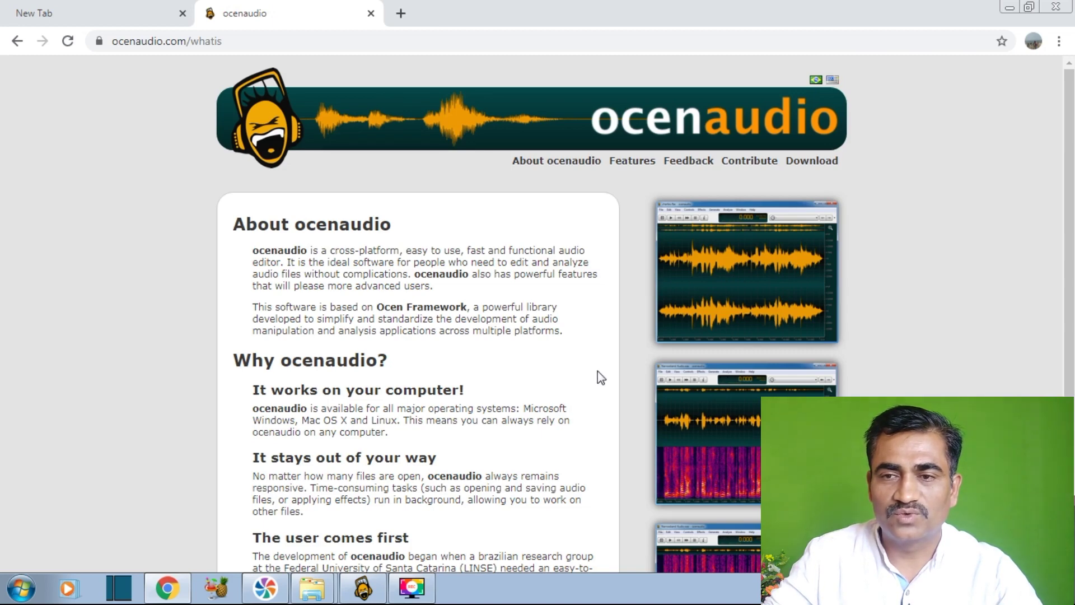
pyautogui.click(811, 163)
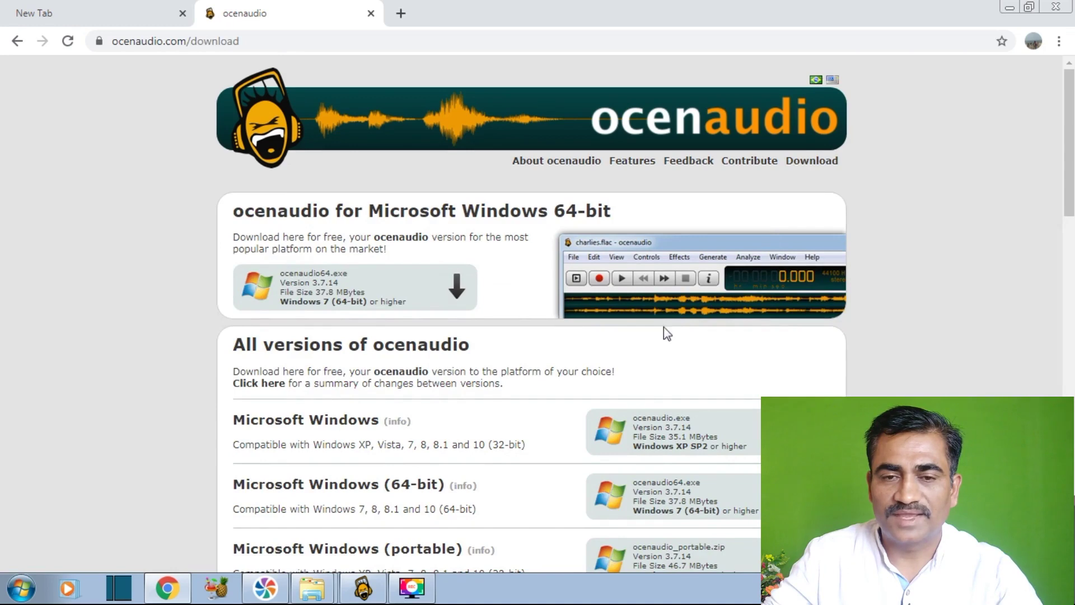
pyautogui.scroll(-15, 546, 395)
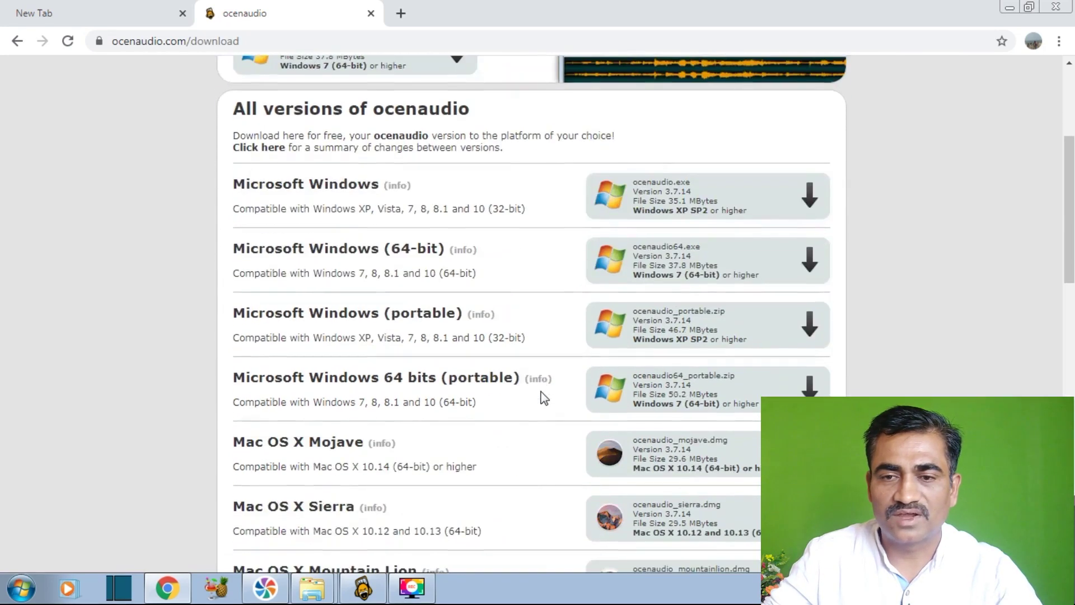
pyautogui.scroll(-6, 547, 400)
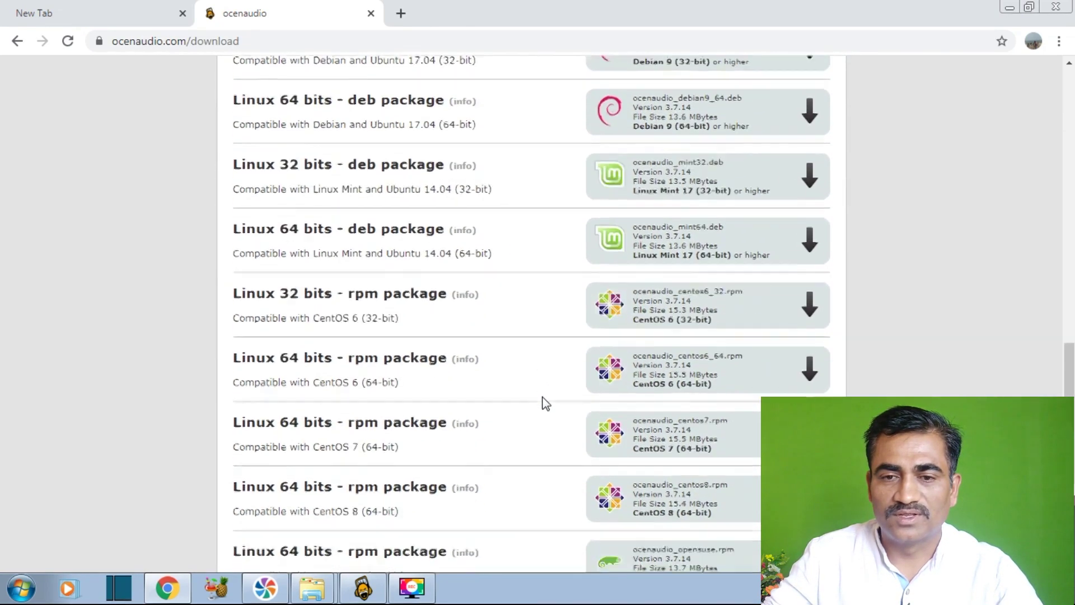
pyautogui.scroll(8, 547, 400)
pyautogui.scroll(4, 549, 401)
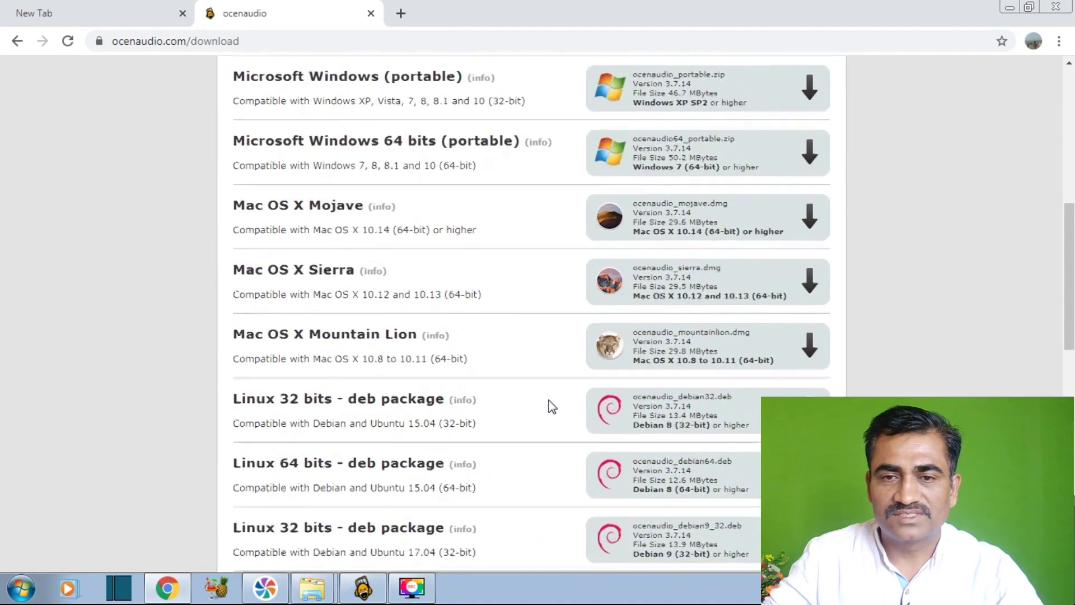
pyautogui.scroll(8, 549, 401)
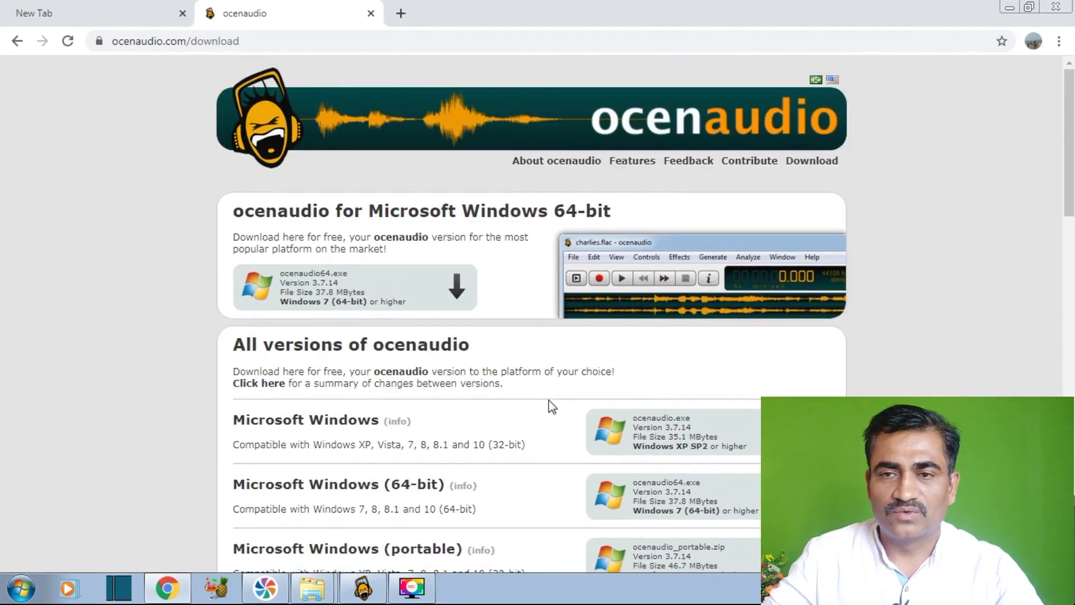
pyautogui.click(1009, 7)
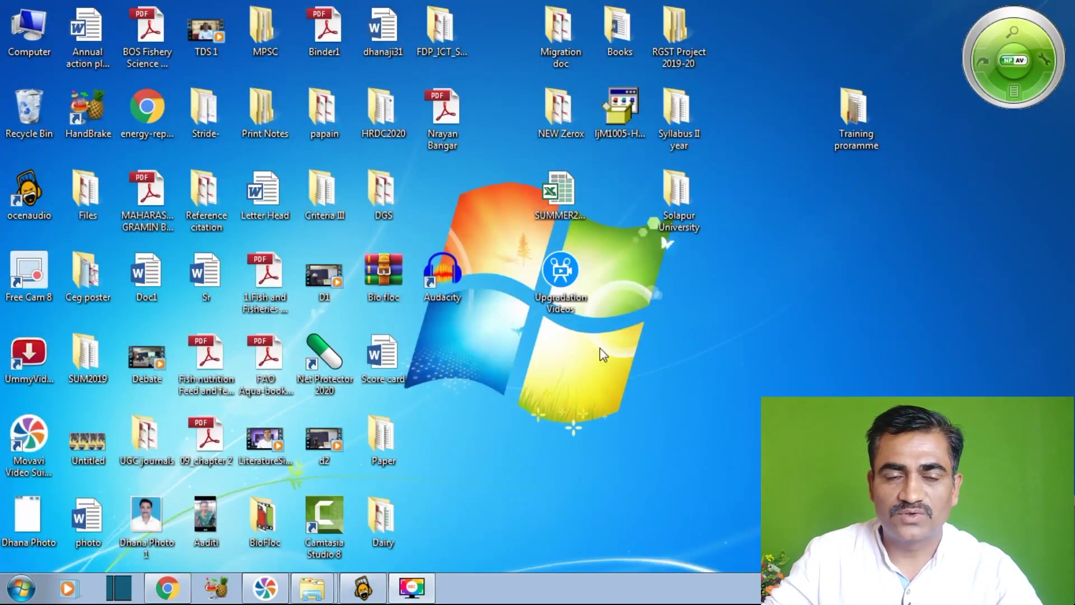
# Launch ocenaudio from its desktop shortcut.
pyautogui.click(25, 206)
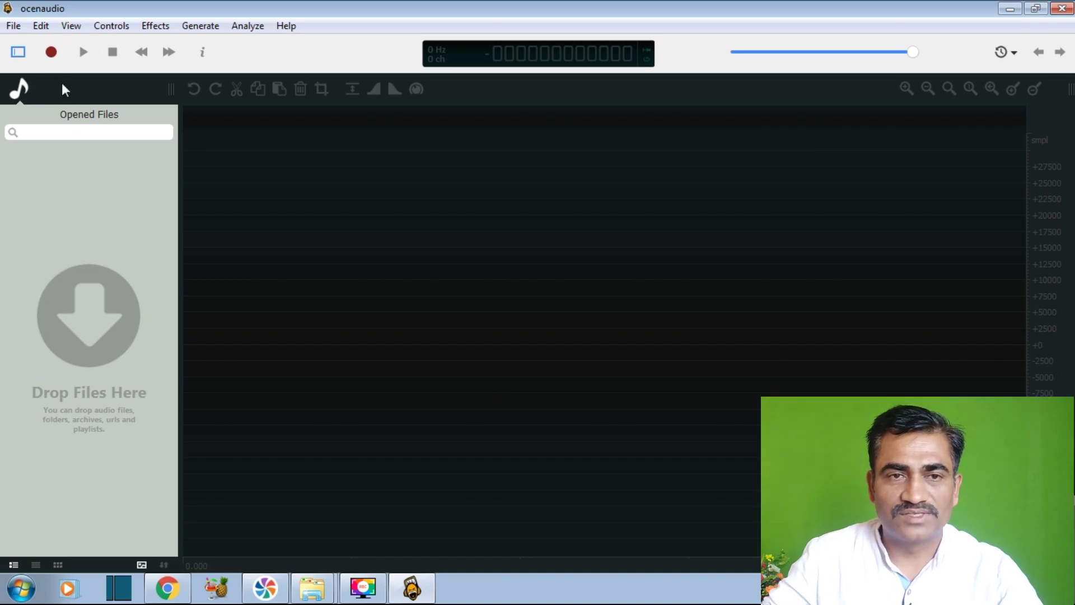
# Start a new 44100 Hz stereo 16-bit recording.
pyautogui.click(56, 53)
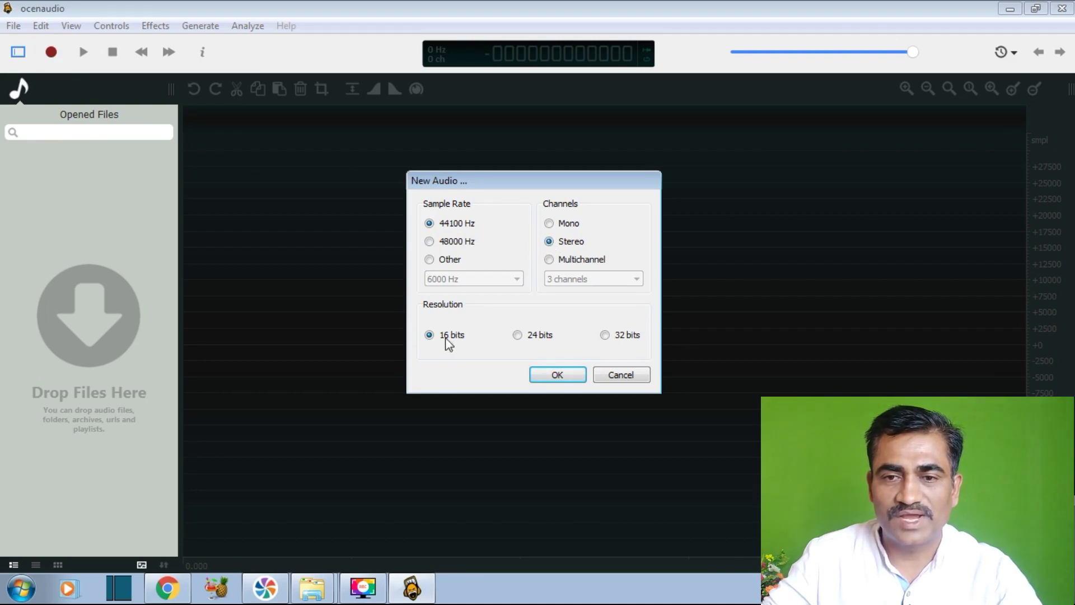
pyautogui.click(541, 382)
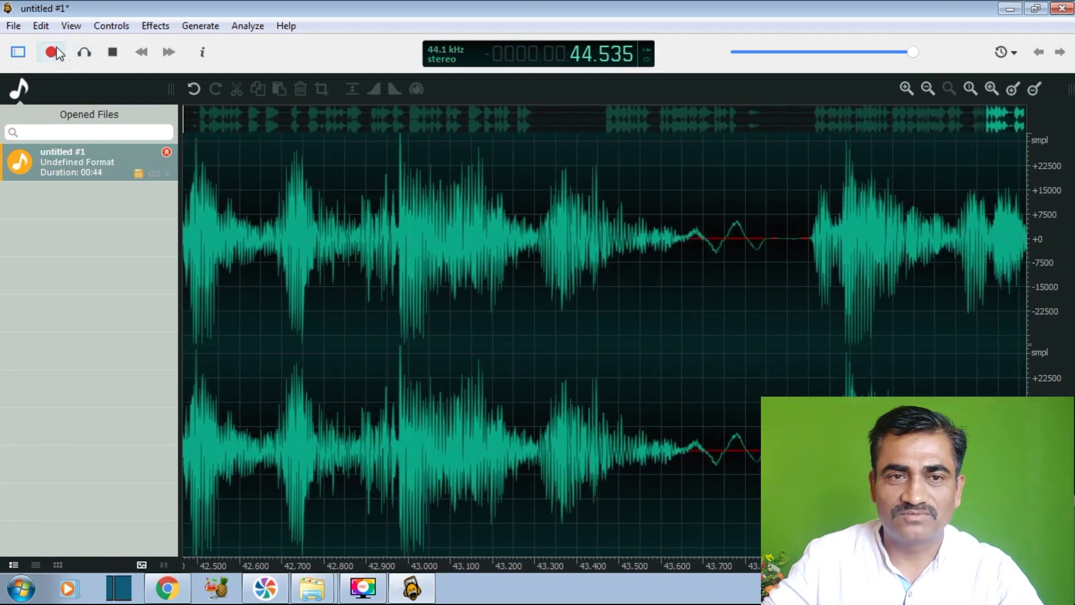
# Stop the recording, zoom out, and play it back, pausing at about 36.9 s.
pyautogui.click(56, 53)
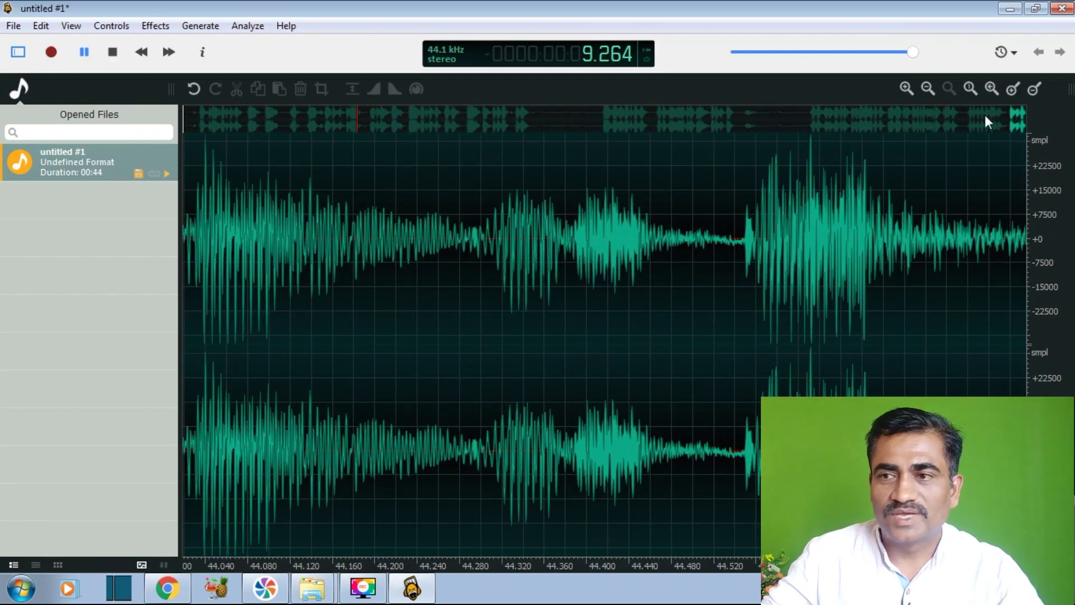
pyautogui.moveTo(1011, 121); pyautogui.dragTo(556, 110)
pyautogui.click(81, 54)
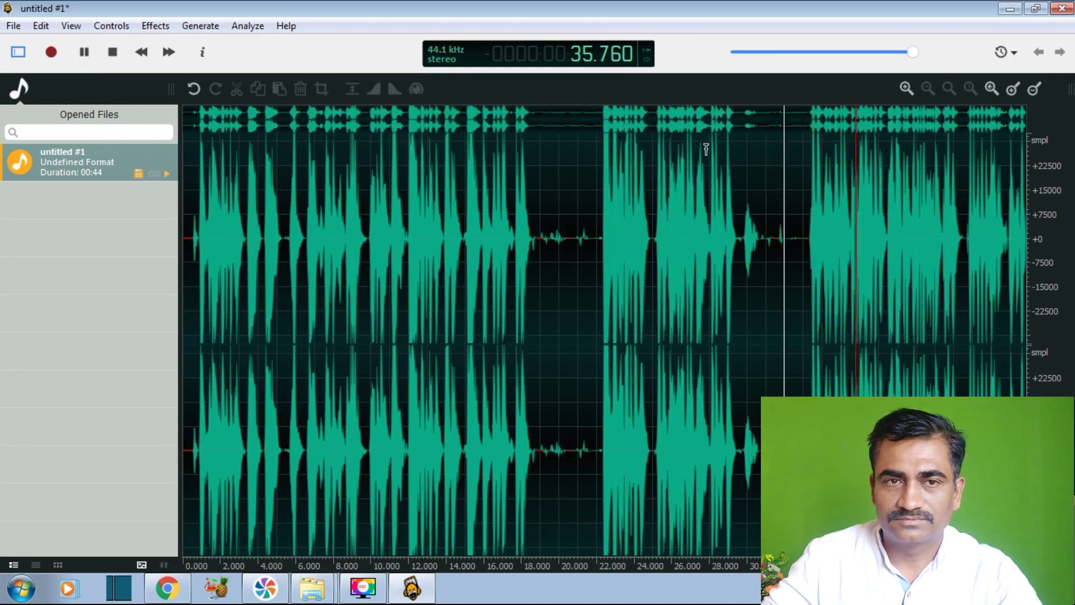
pyautogui.click(84, 53)
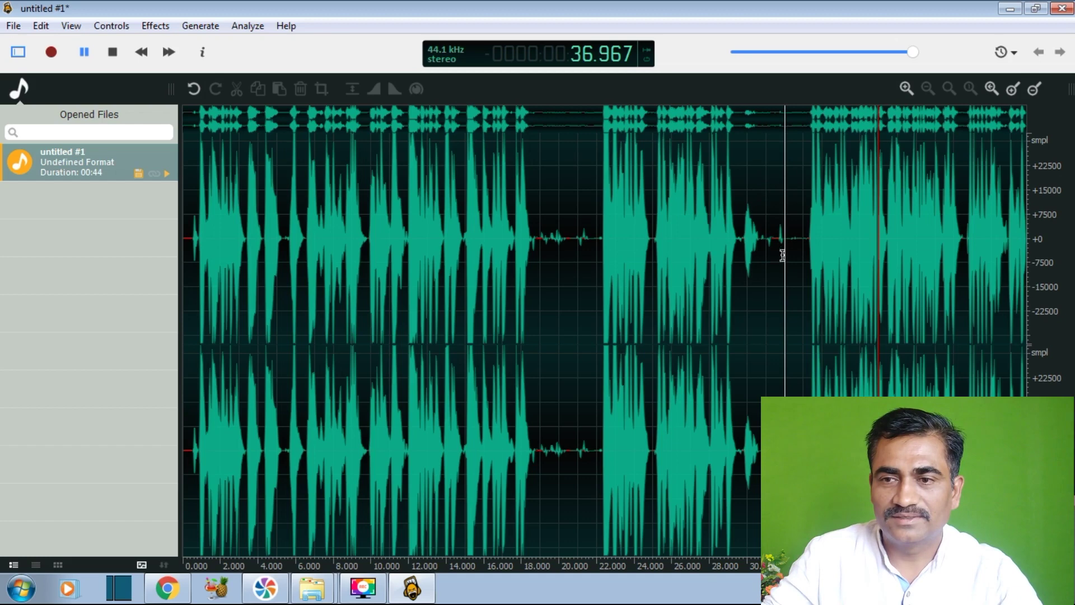
# Cut the unwanted opening section, leaving a 7.183-second clip.
pyautogui.moveTo(790, 288); pyautogui.dragTo(189, 285)
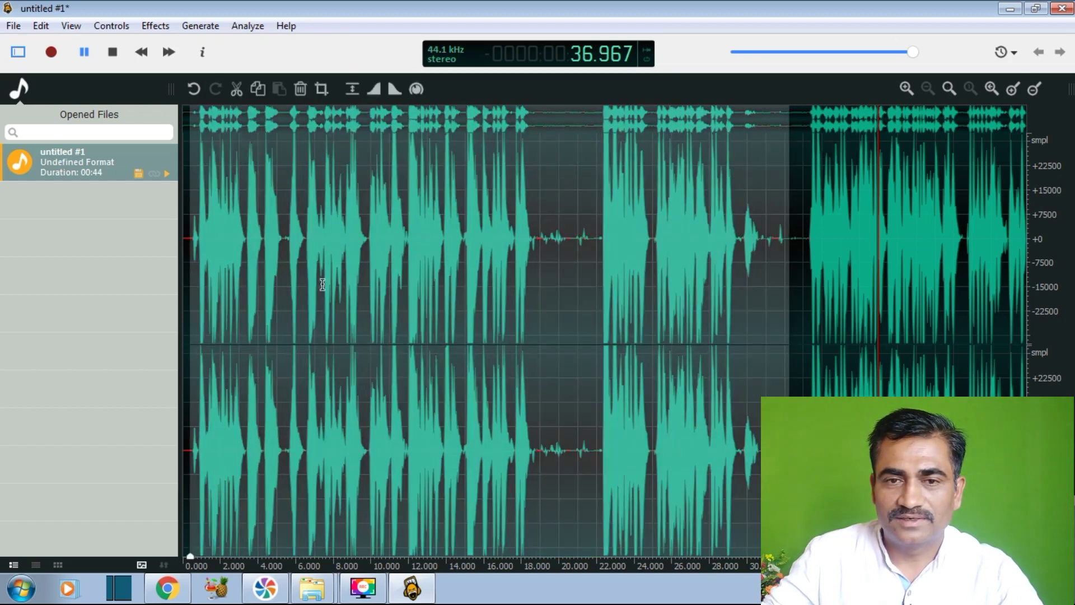
pyautogui.rightClick(384, 284)
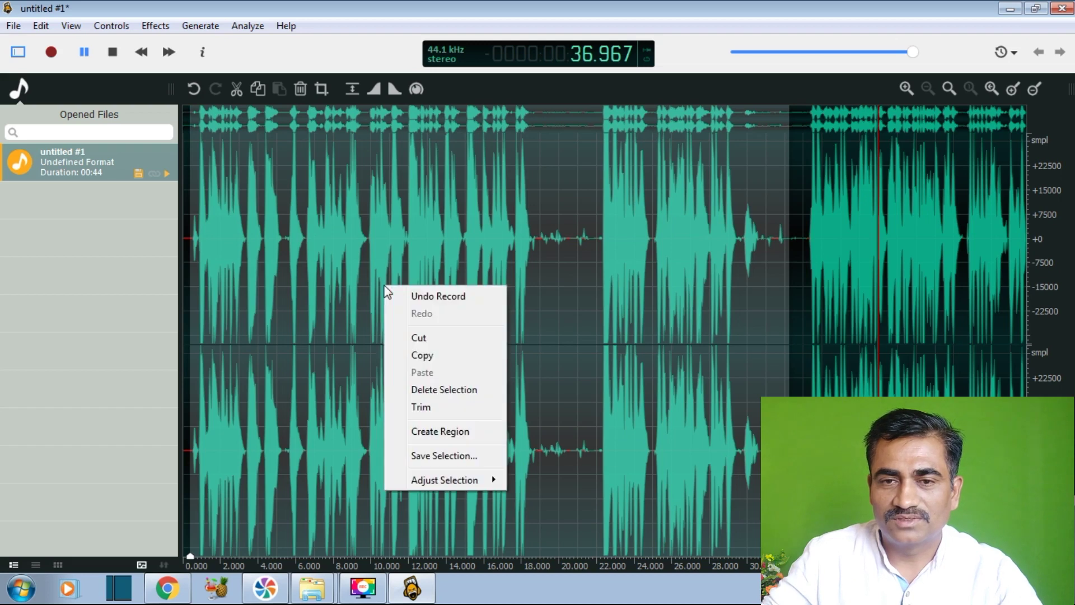
pyautogui.click(439, 339)
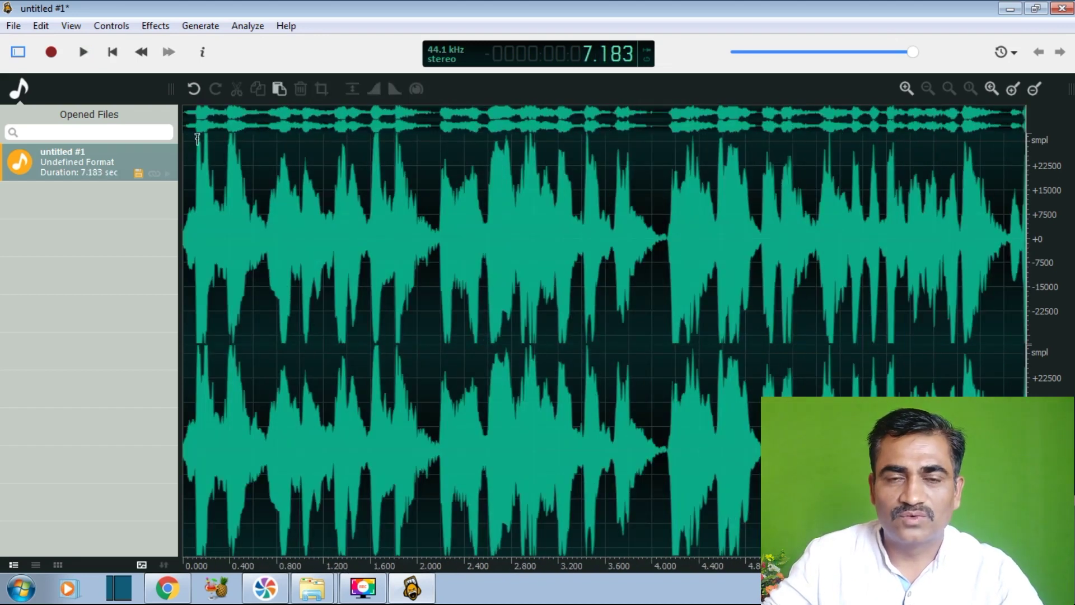
# Normalize the 7.183-second clip and play it back from near the start to check it.
pyautogui.click(166, 27)
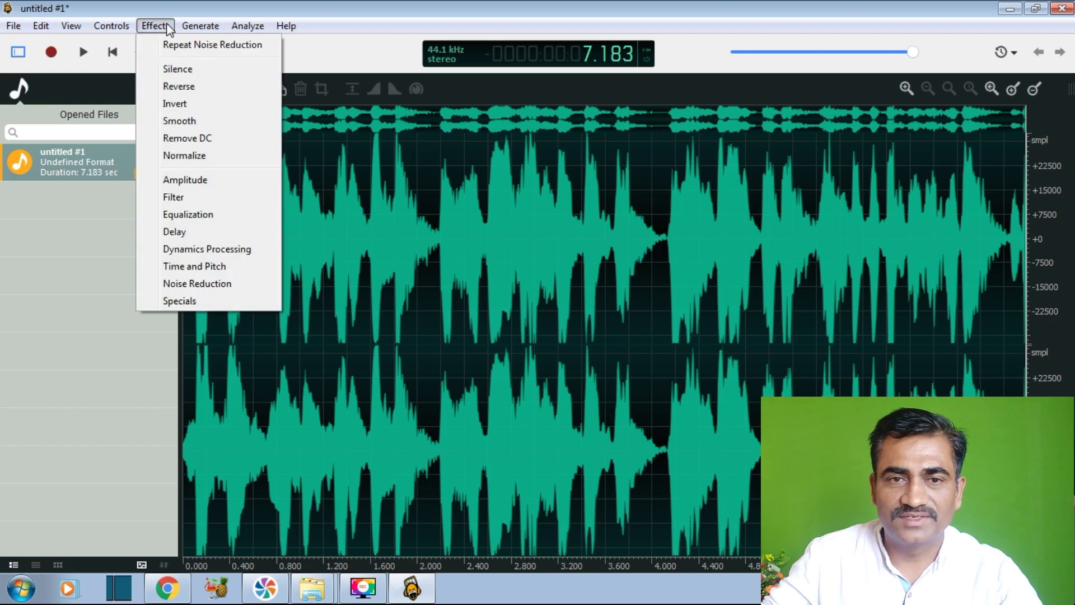
pyautogui.click(186, 158)
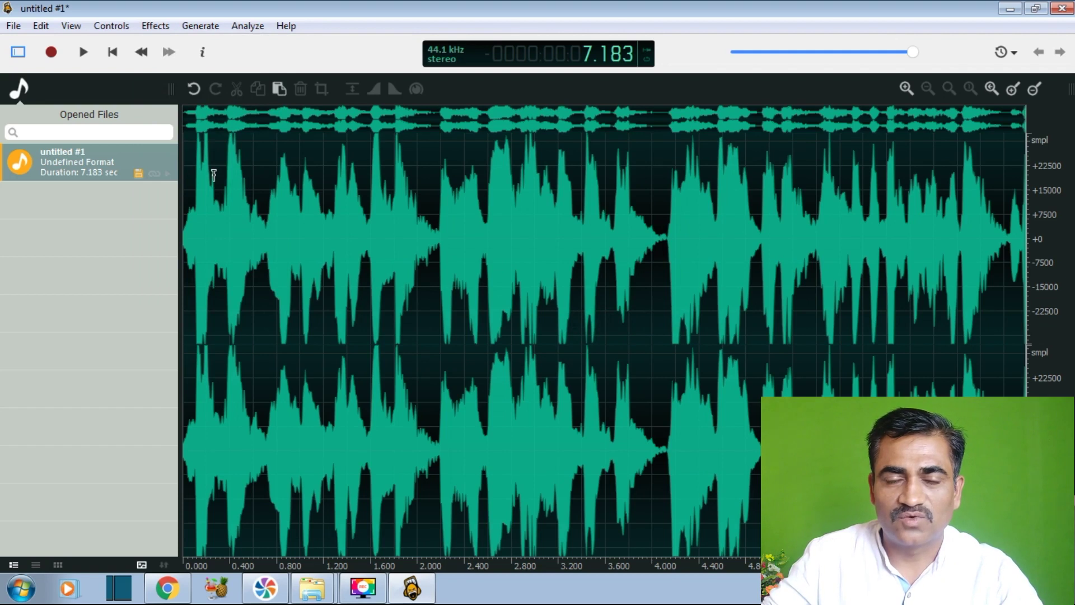
pyautogui.click(209, 239)
pyautogui.click(217, 336)
pyautogui.click(83, 51)
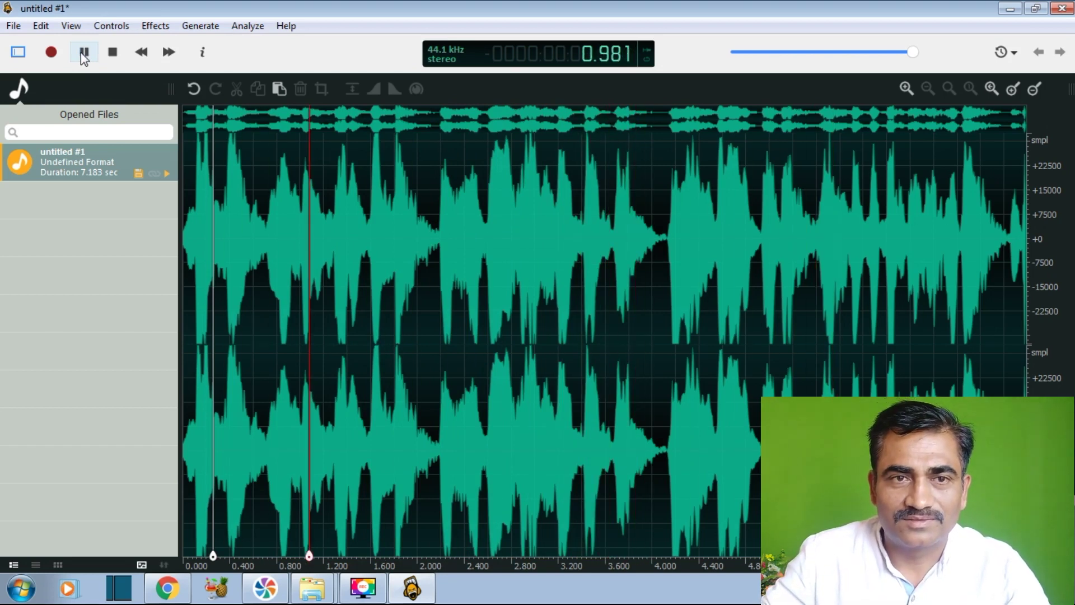
pyautogui.click(83, 52)
pyautogui.click(167, 28)
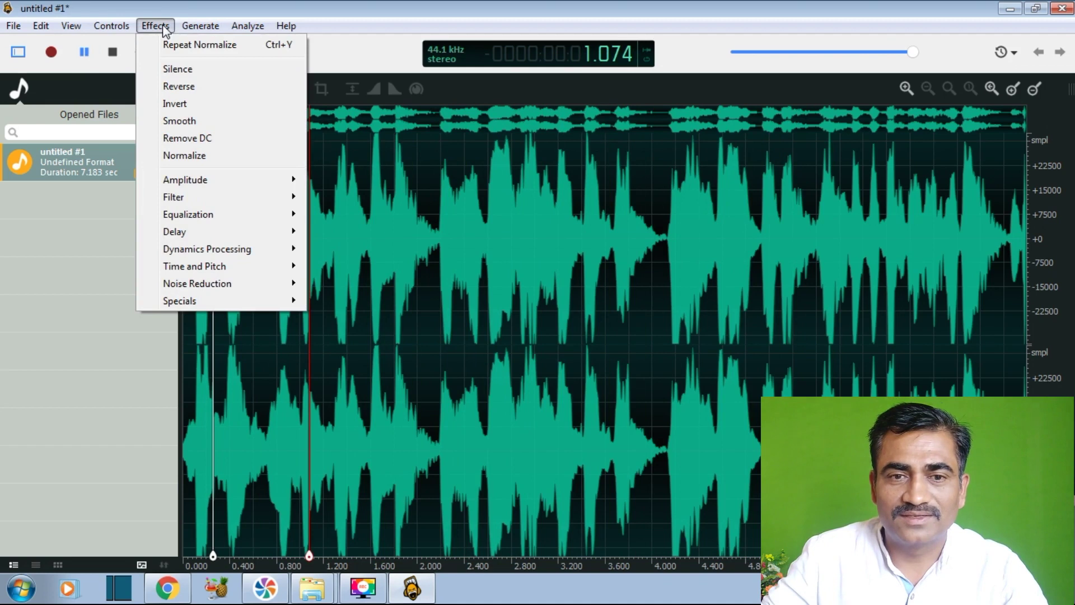
pyautogui.moveTo(216, 283)
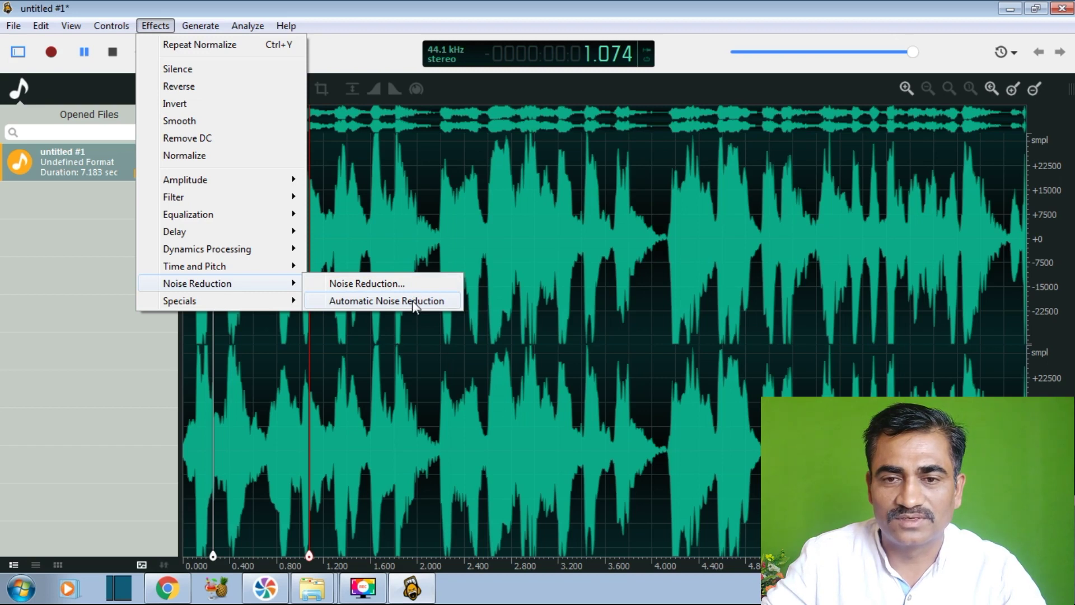
# Apply Automatic Noise Reduction and play the result from about 5 s.
pyautogui.click(412, 300)
pyautogui.click(771, 121)
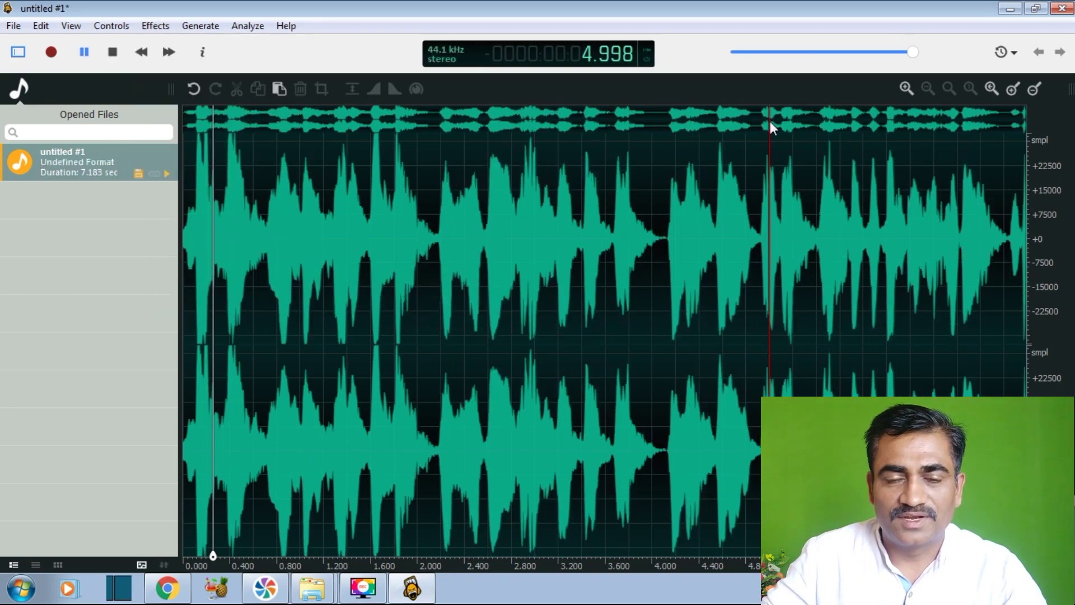
pyautogui.click(84, 51)
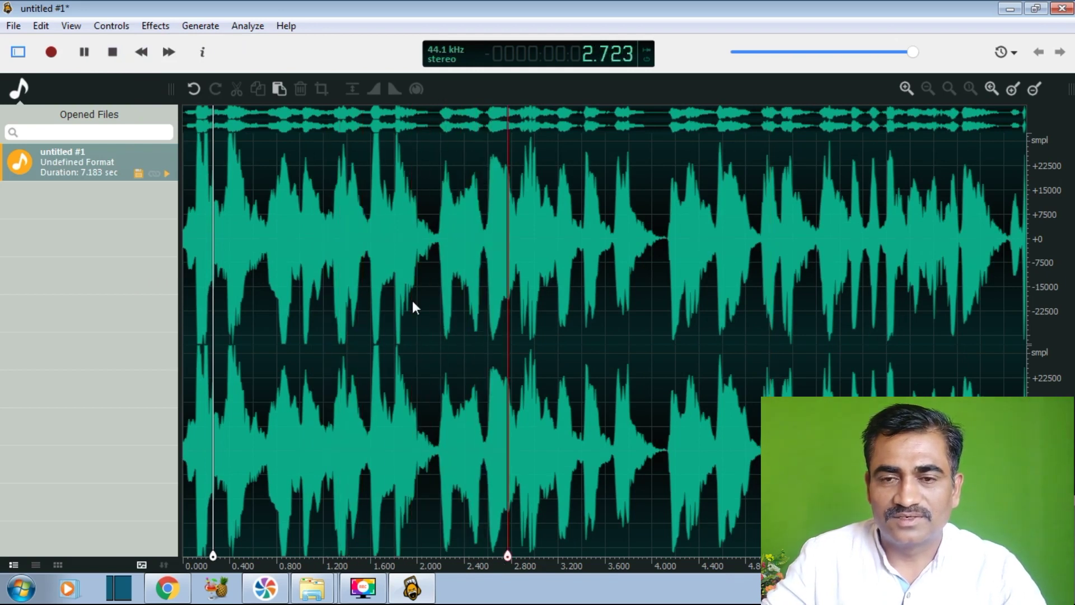
pyautogui.click(86, 56)
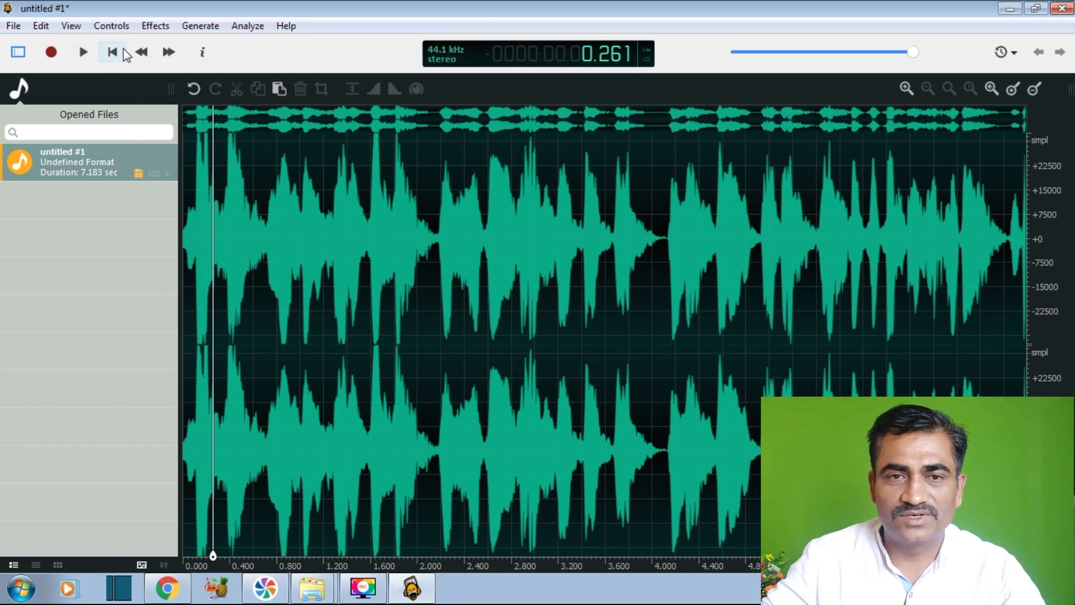
pyautogui.click(169, 27)
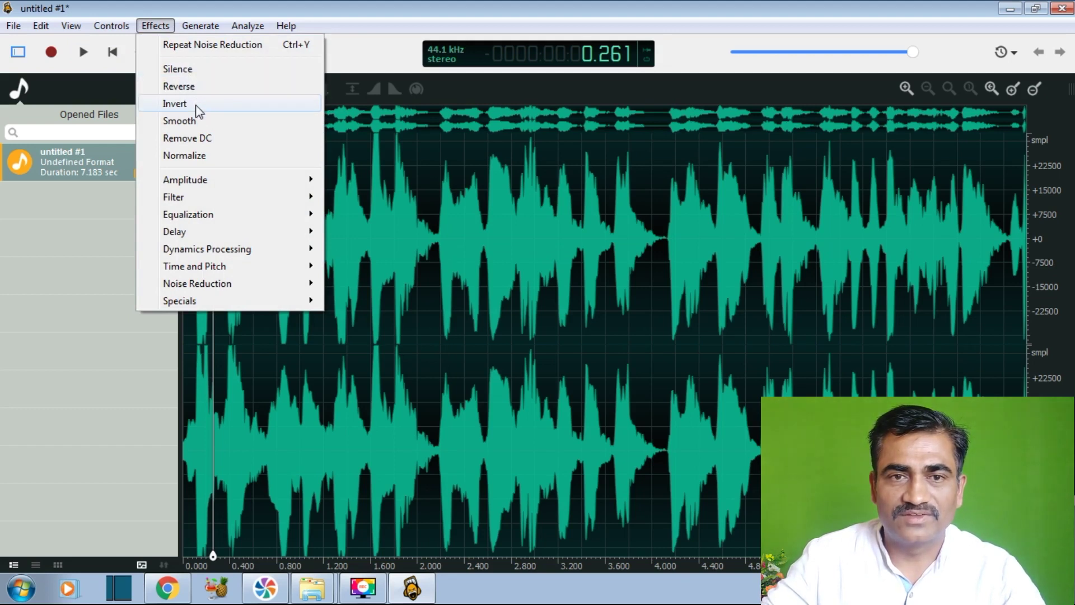
# Apply Time/Pitch Adjust with pitch shift 4.84 and time stretch 89.96 percent, then play it.
pyautogui.moveTo(212, 186)
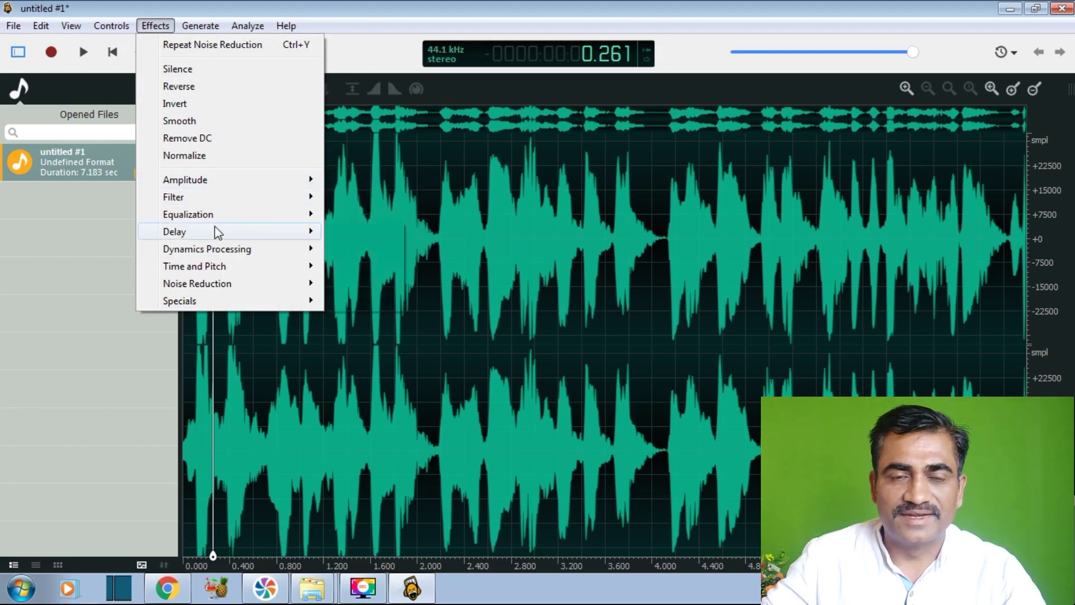
pyautogui.moveTo(226, 268)
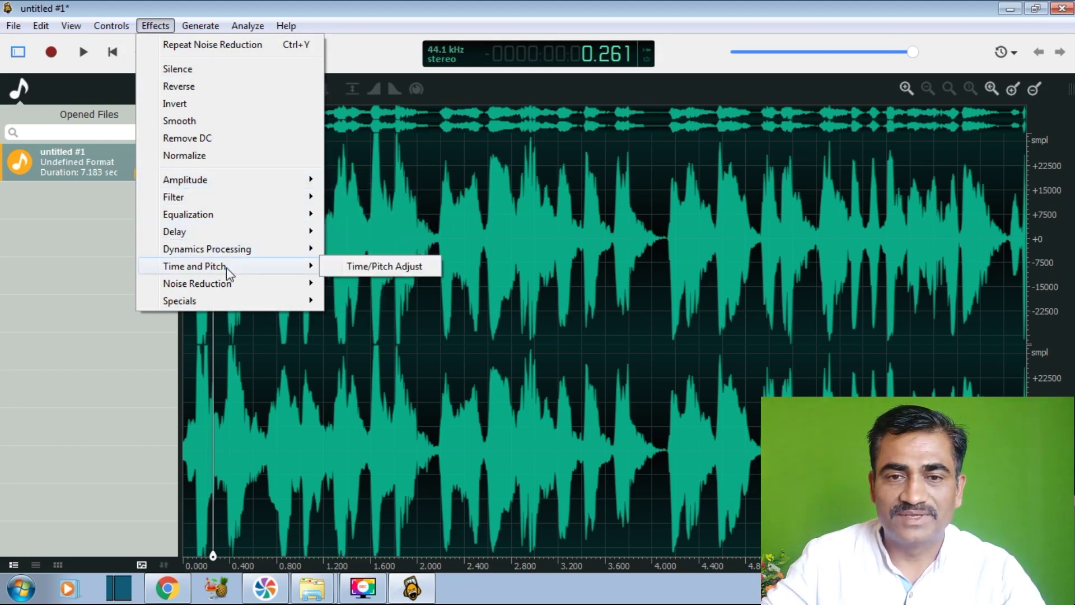
pyautogui.click(368, 269)
pyautogui.moveTo(495, 302); pyautogui.dragTo(524, 311)
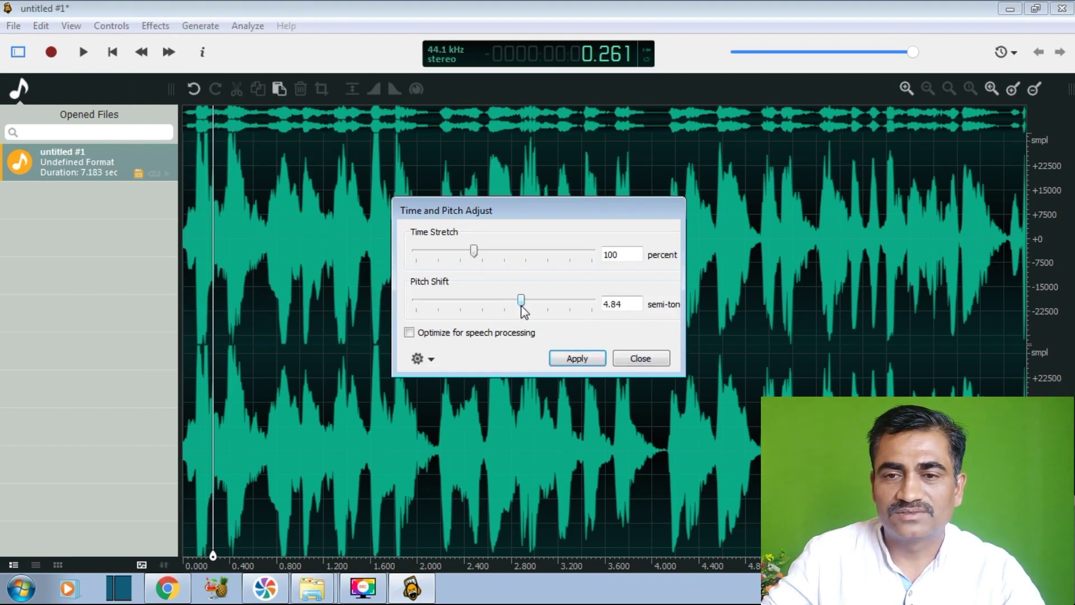
pyautogui.moveTo(474, 251); pyautogui.dragTo(467, 252)
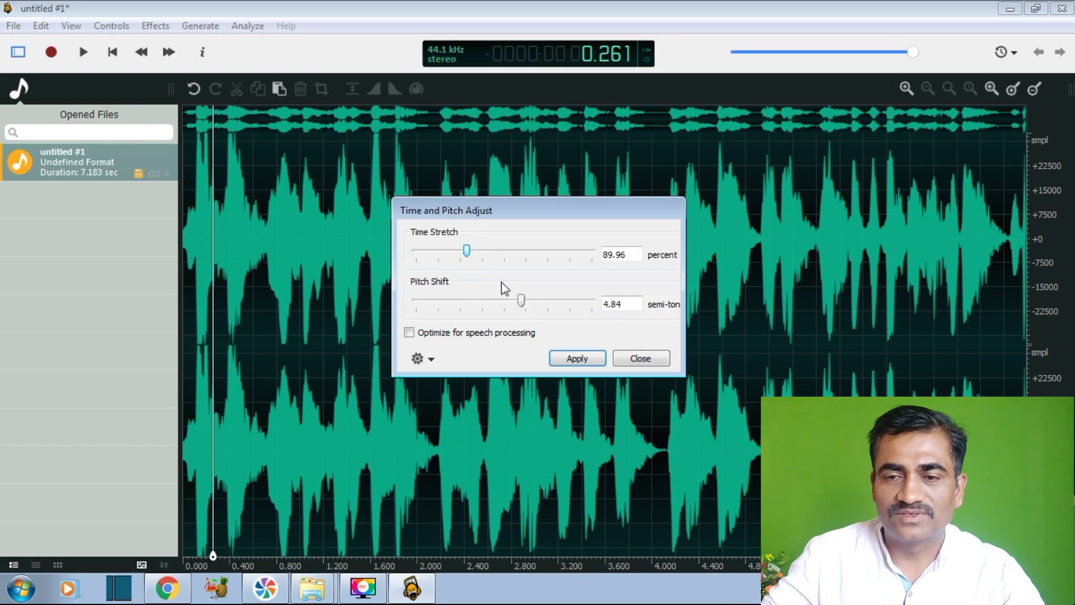
pyautogui.click(582, 360)
pyautogui.click(84, 51)
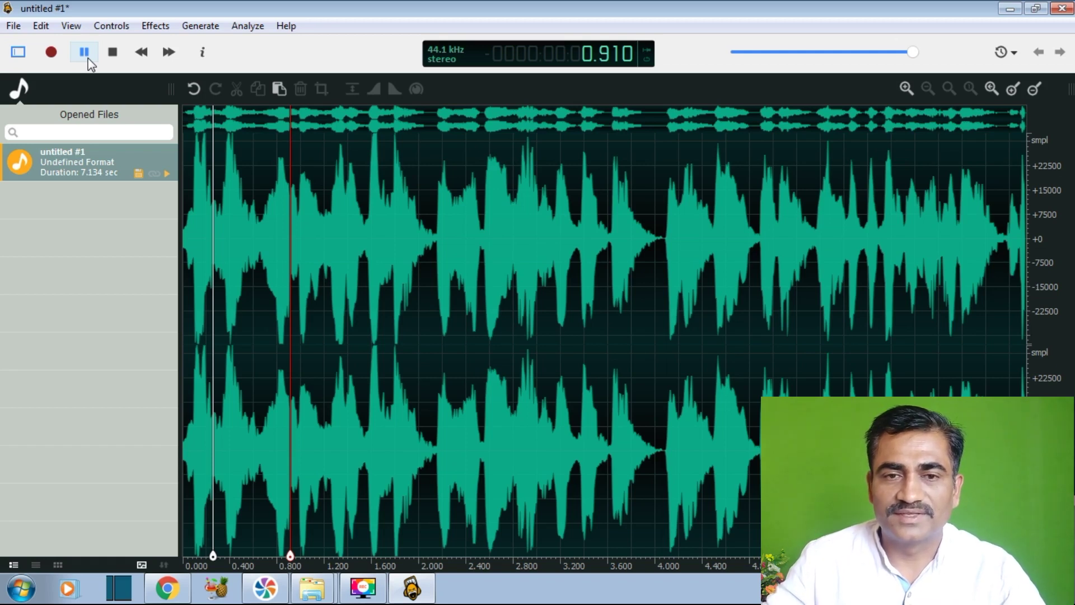
# Close untitled #1, discarding its unsaved changes.
pyautogui.click(155, 26)
pyautogui.moveTo(205, 291)
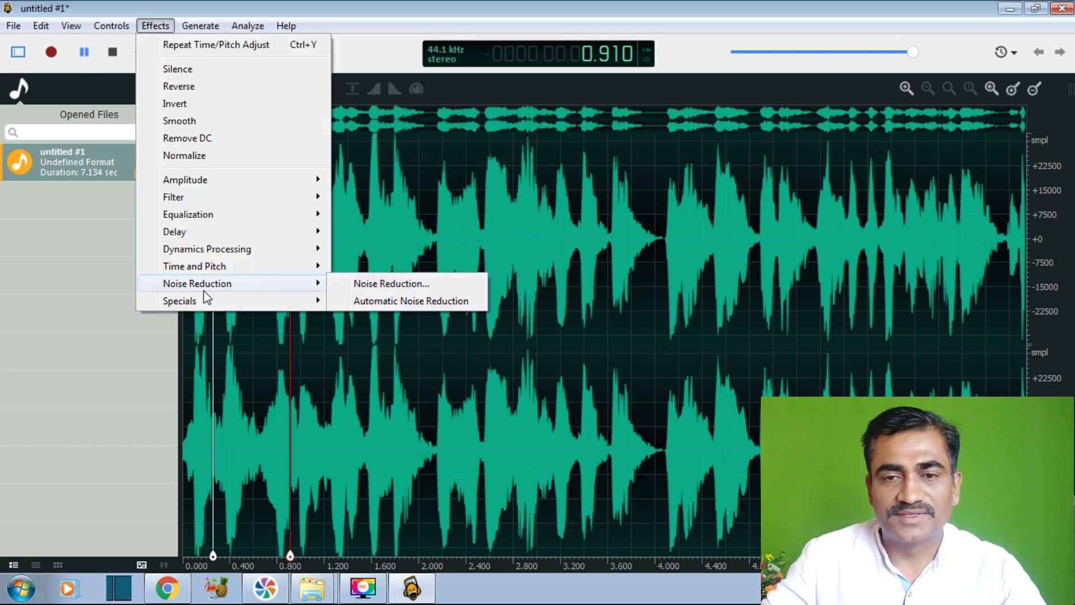
pyautogui.click(301, 346)
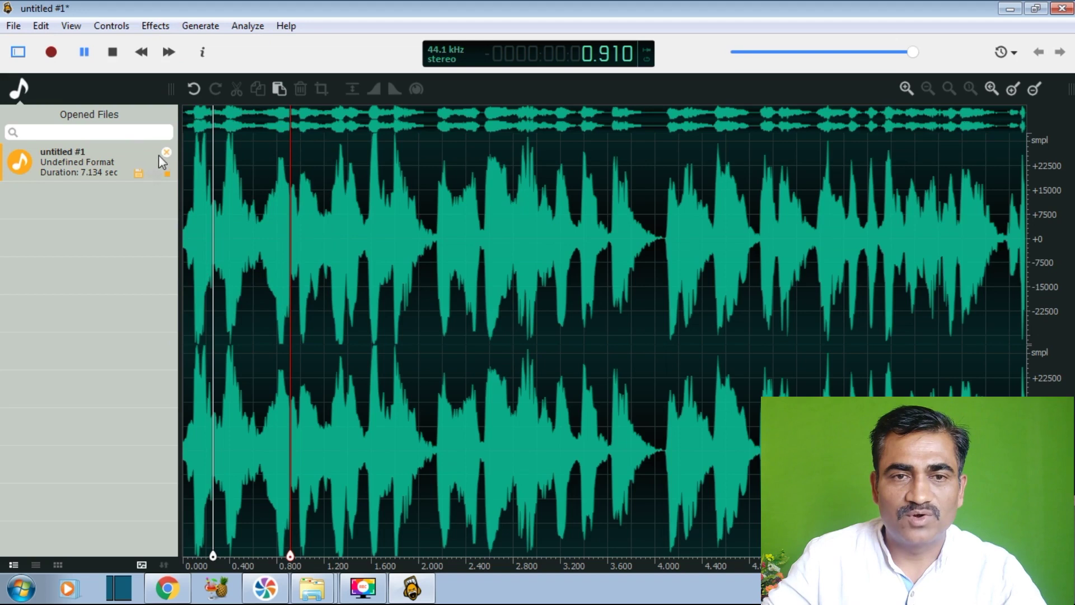
pyautogui.click(167, 153)
pyautogui.click(630, 315)
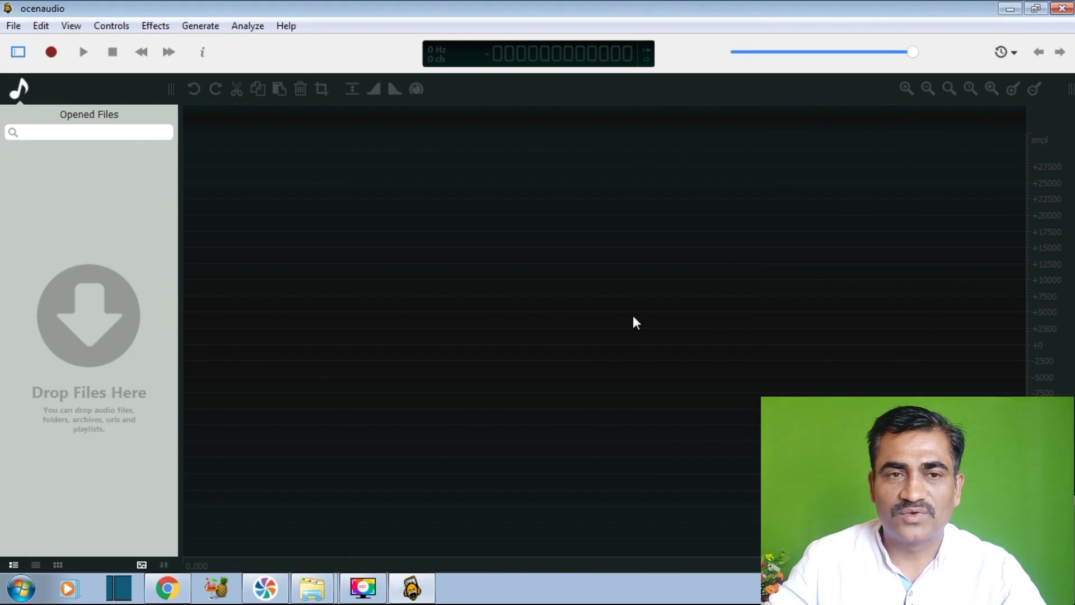
# Open the video VID_20200508_175430.mp4 from the Ocenaudio folder.
pyautogui.click(18, 52)
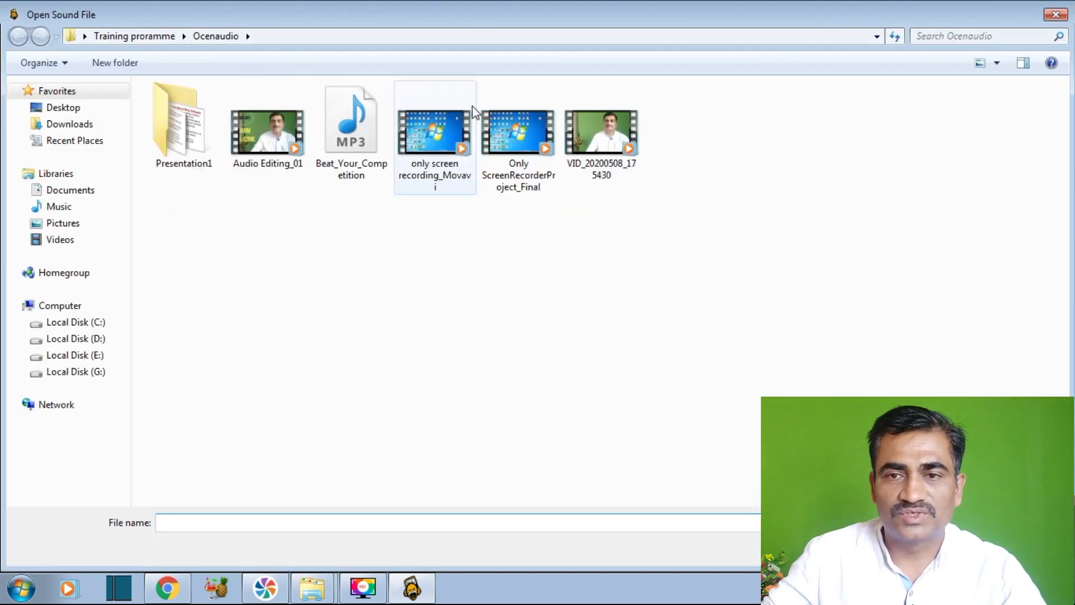
pyautogui.doubleClick(609, 144)
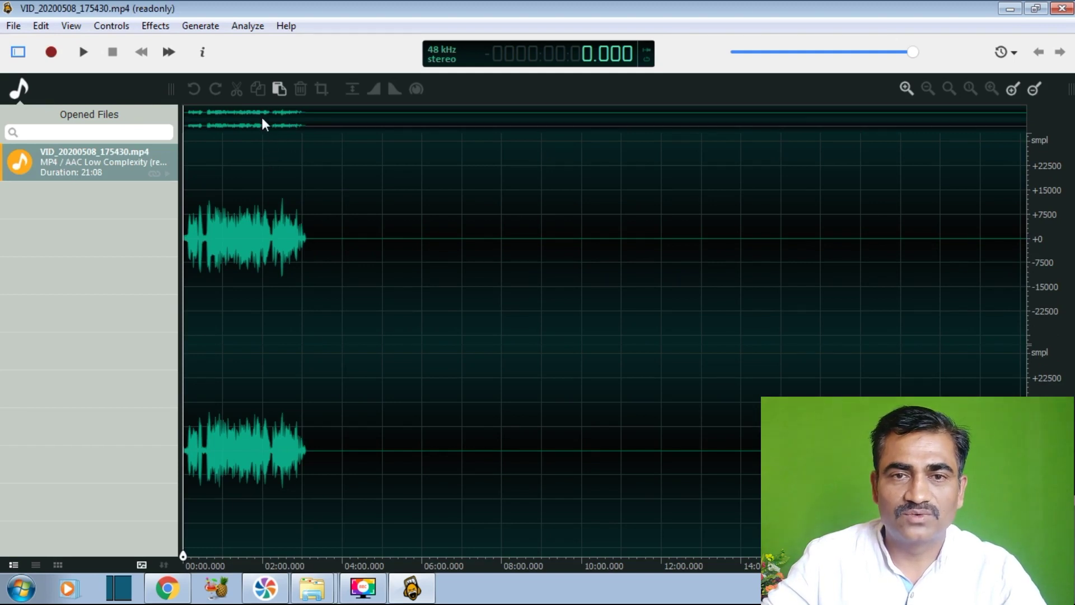
# Delete the audio from 02:02 to the end of the file, then play the remaining clip.
pyautogui.click(264, 184)
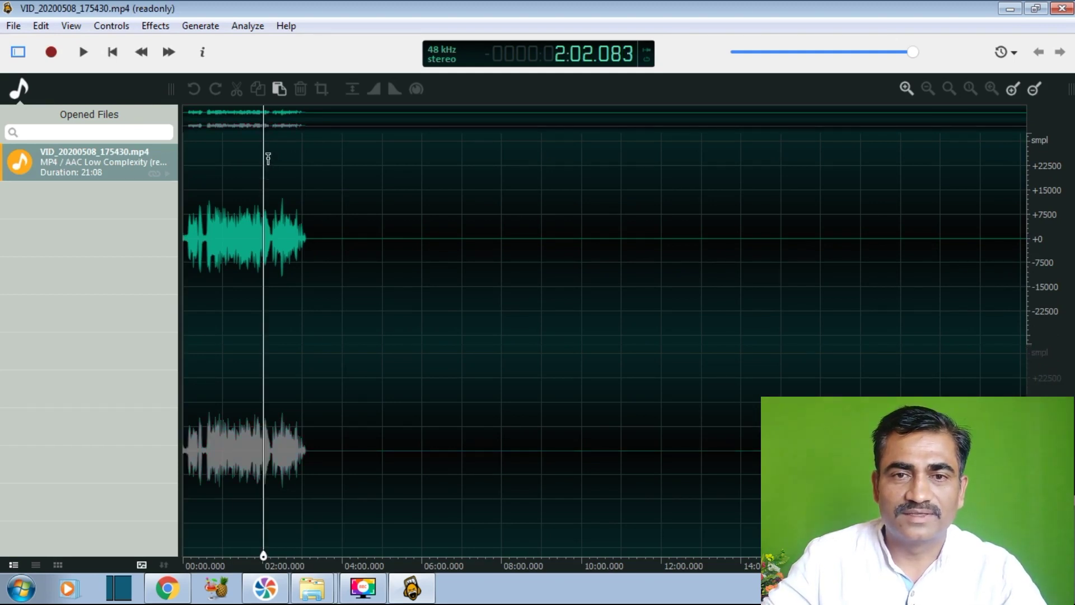
pyautogui.moveTo(268, 144); pyautogui.dragTo(1025, 240)
pyautogui.rightClick(430, 305)
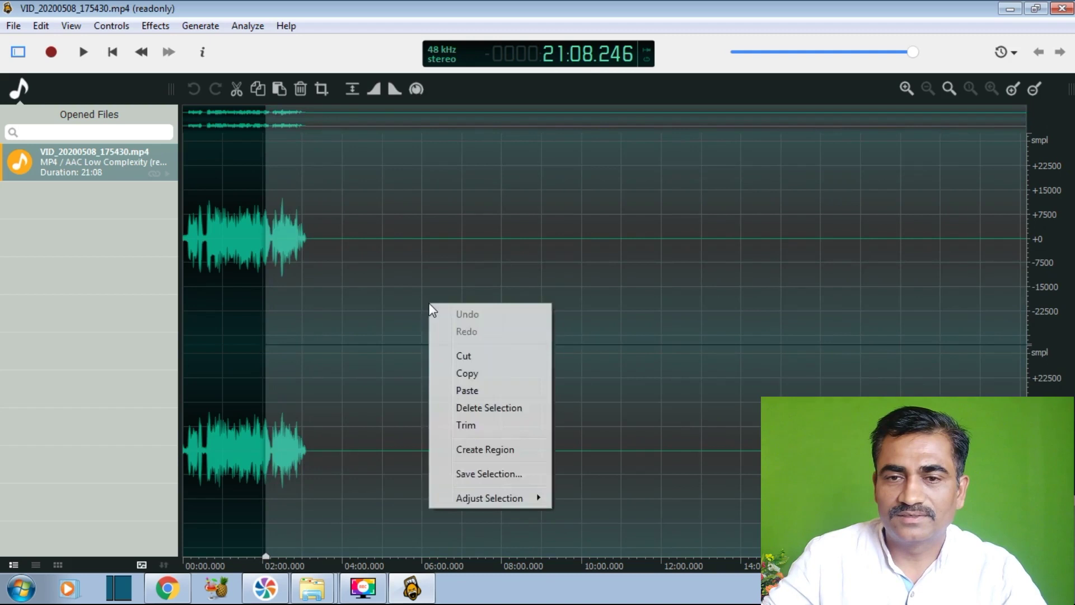
pyautogui.click(468, 403)
pyautogui.click(82, 53)
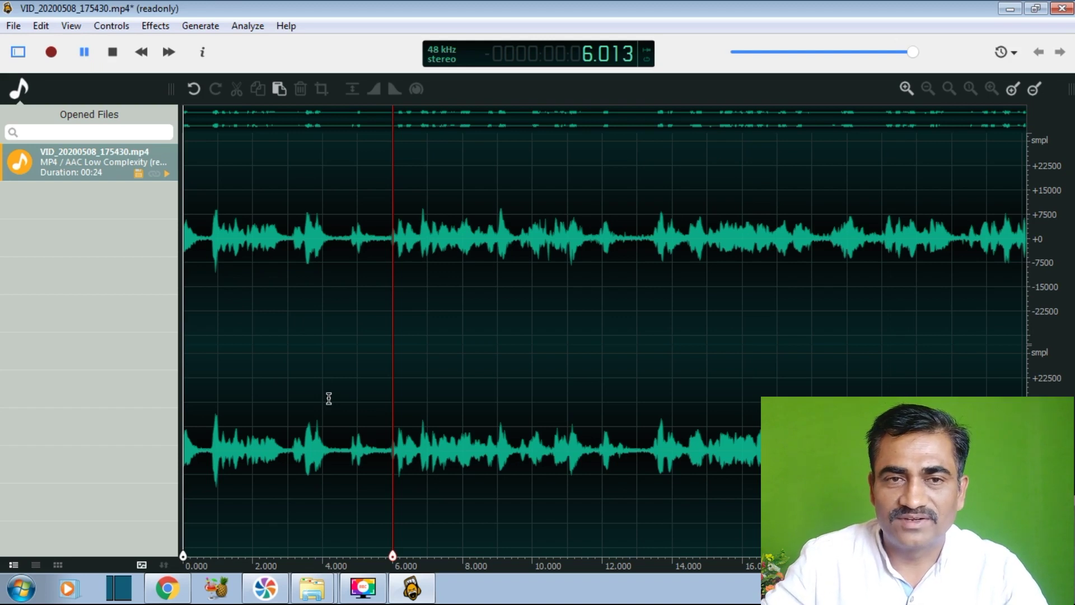
# Normalize the trimmed audio's volume and apply Automatic Noise Reduction.
pyautogui.click(163, 26)
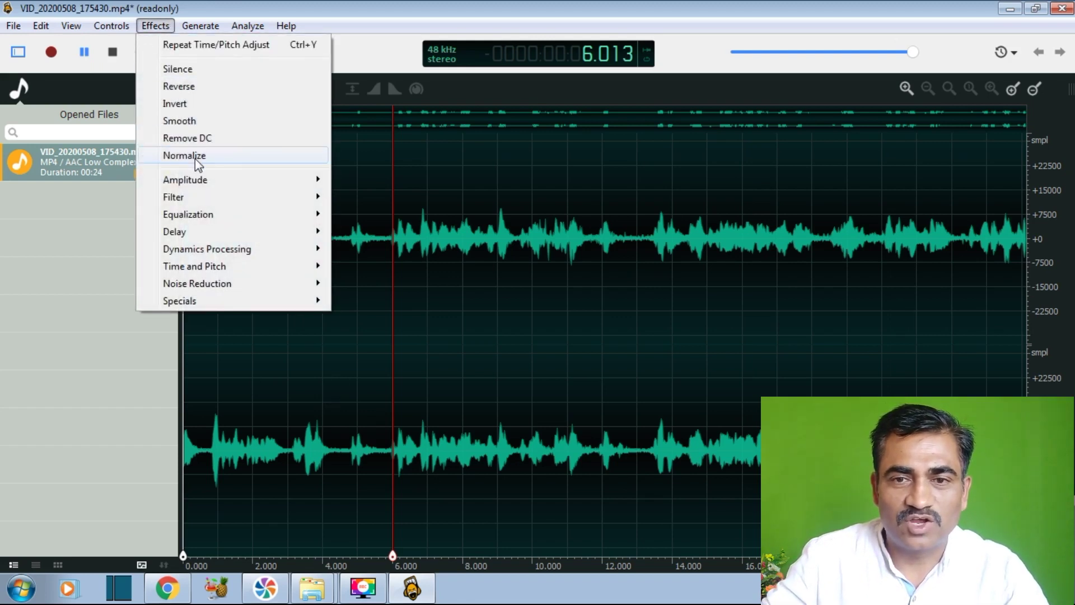
pyautogui.click(195, 157)
pyautogui.click(155, 26)
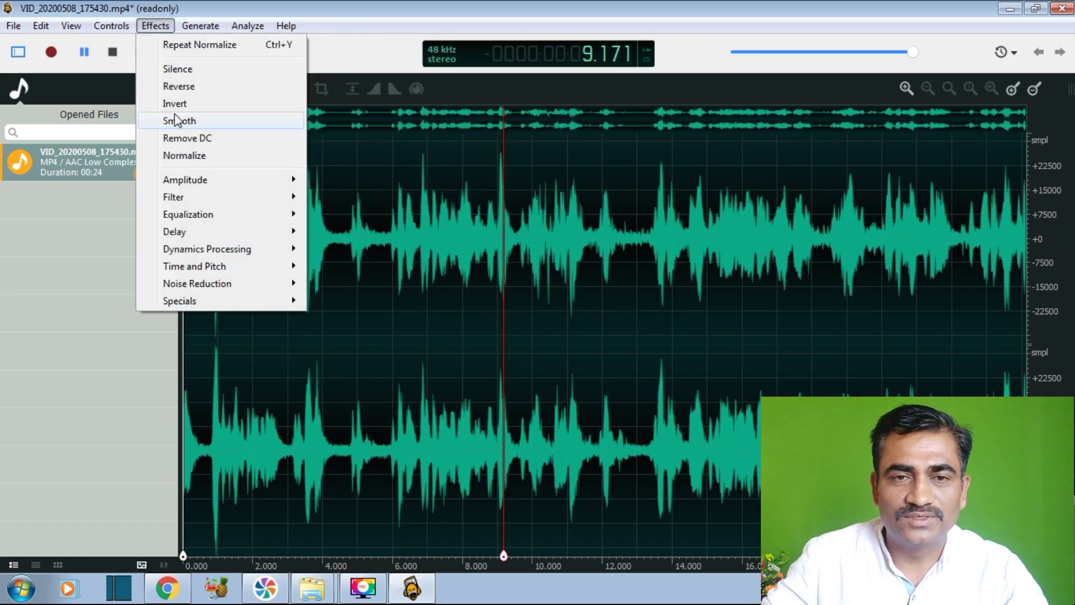
pyautogui.click(396, 300)
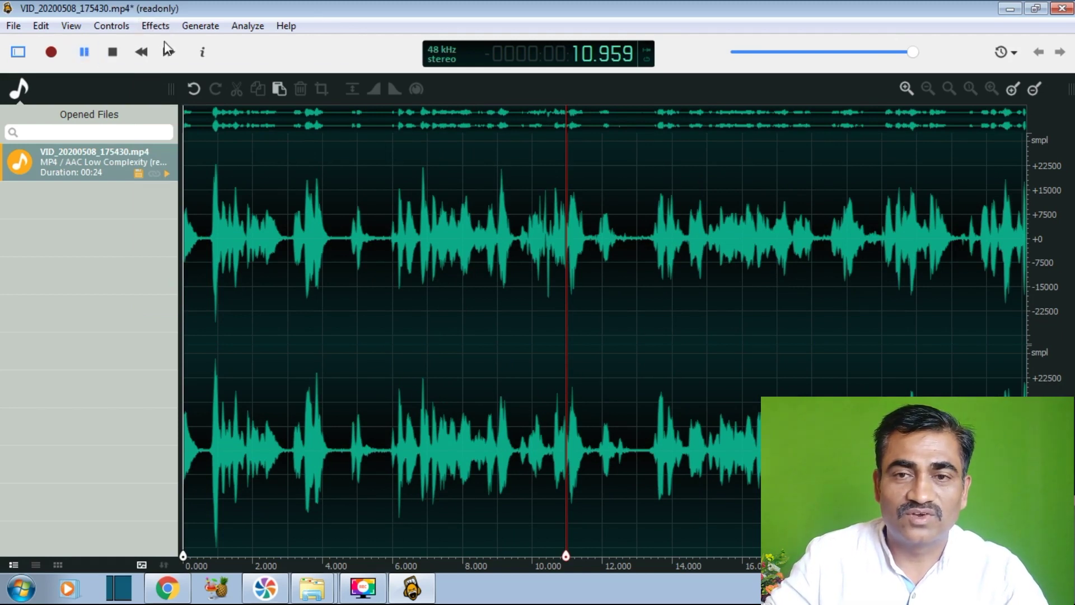
# Resume playback from near the start to hear the cleaned audio.
pyautogui.click(207, 125)
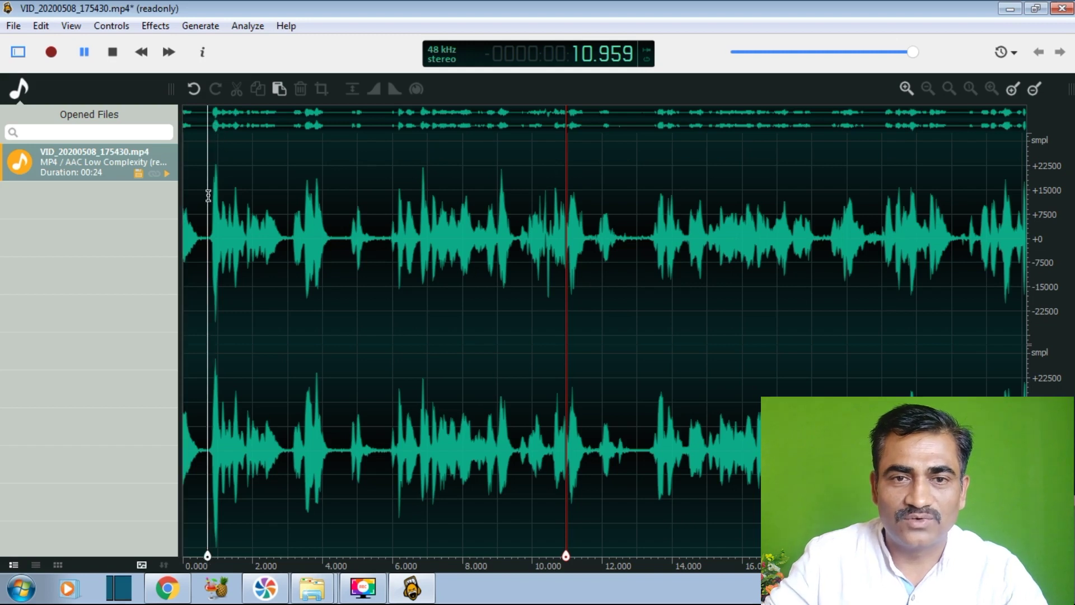
pyautogui.click(90, 49)
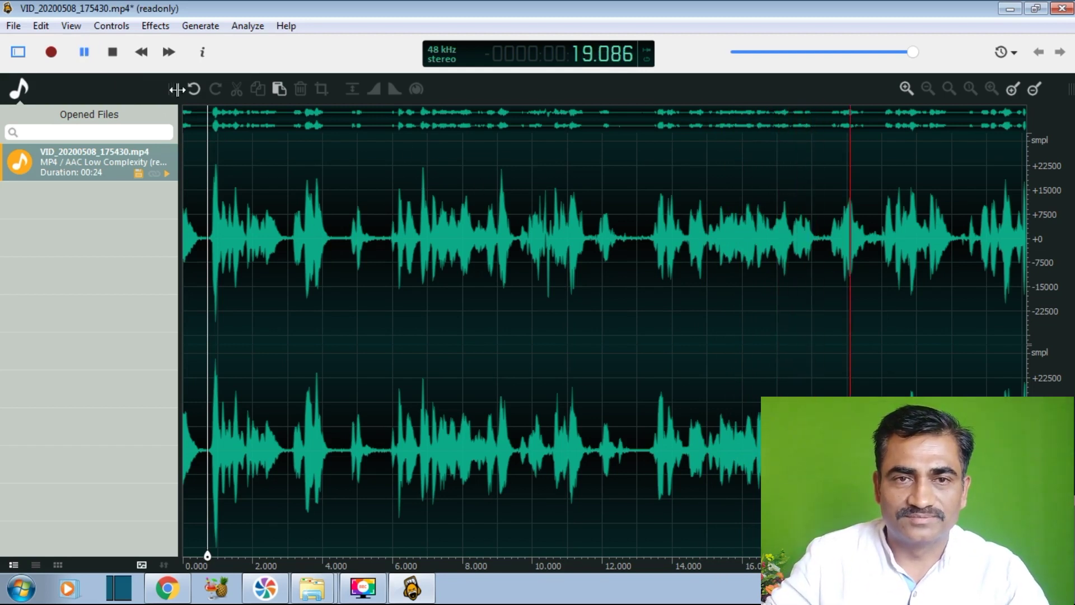
pyautogui.click(193, 31)
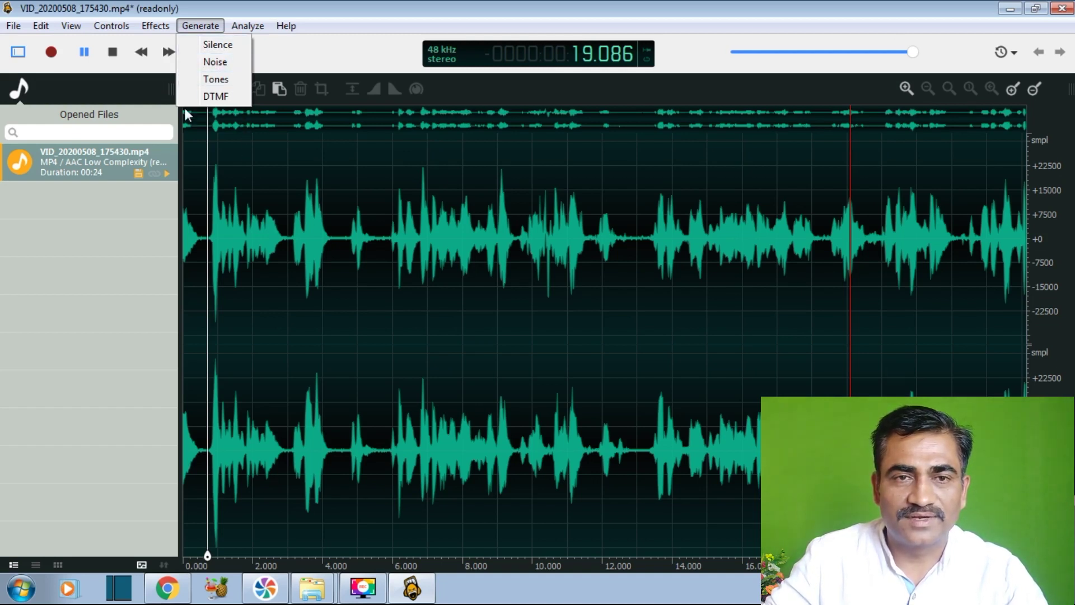
# Browse the Effects menu without applying anything, then pause playback at 22.267 seconds.
pyautogui.click(158, 25)
pyautogui.click(158, 25)
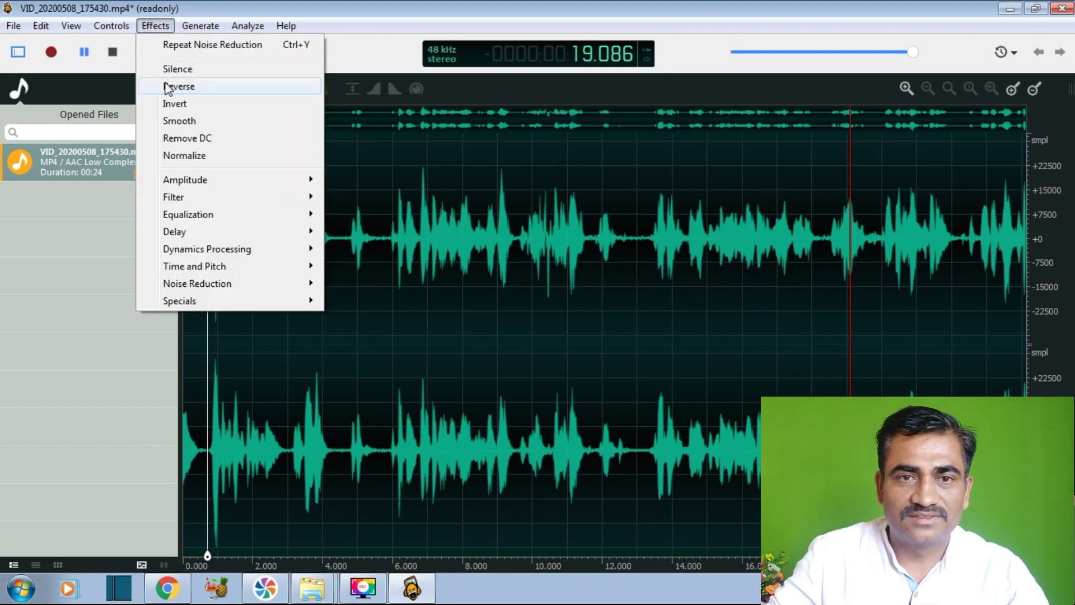
pyautogui.moveTo(191, 182)
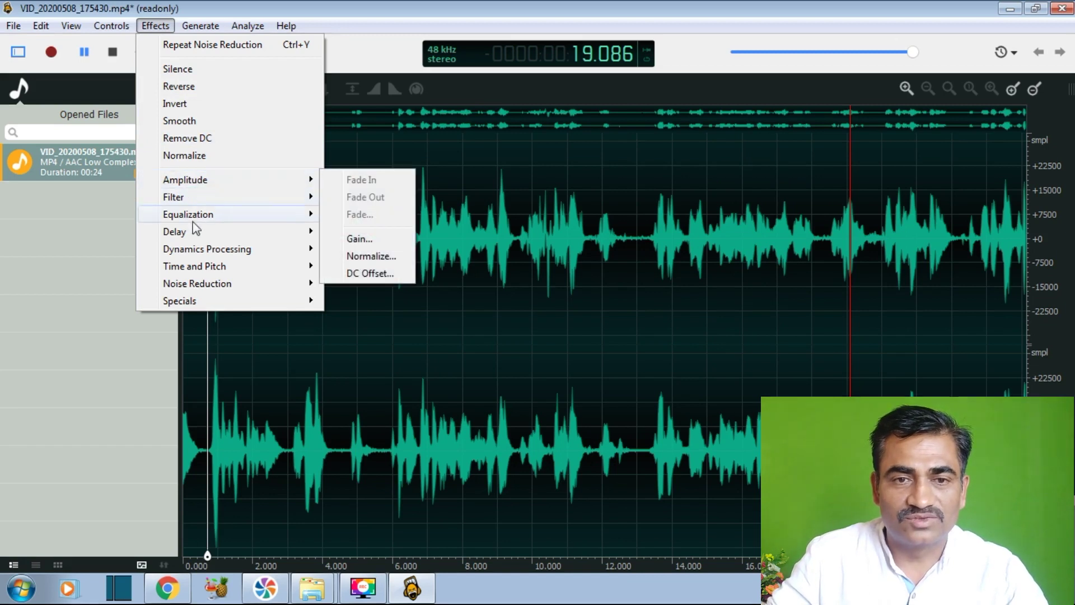
pyautogui.click(368, 242)
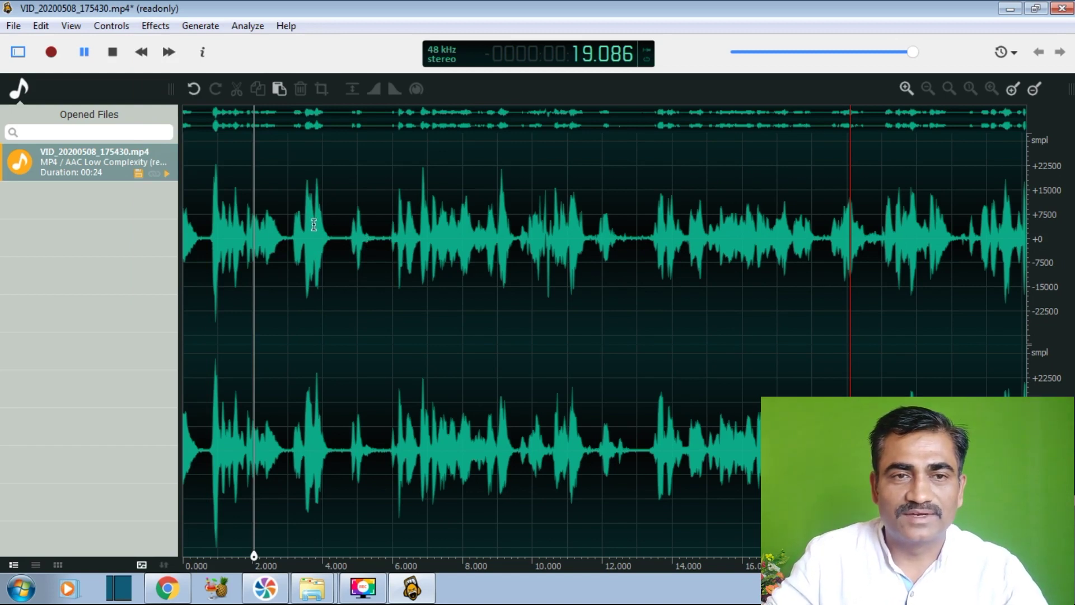
pyautogui.click(71, 52)
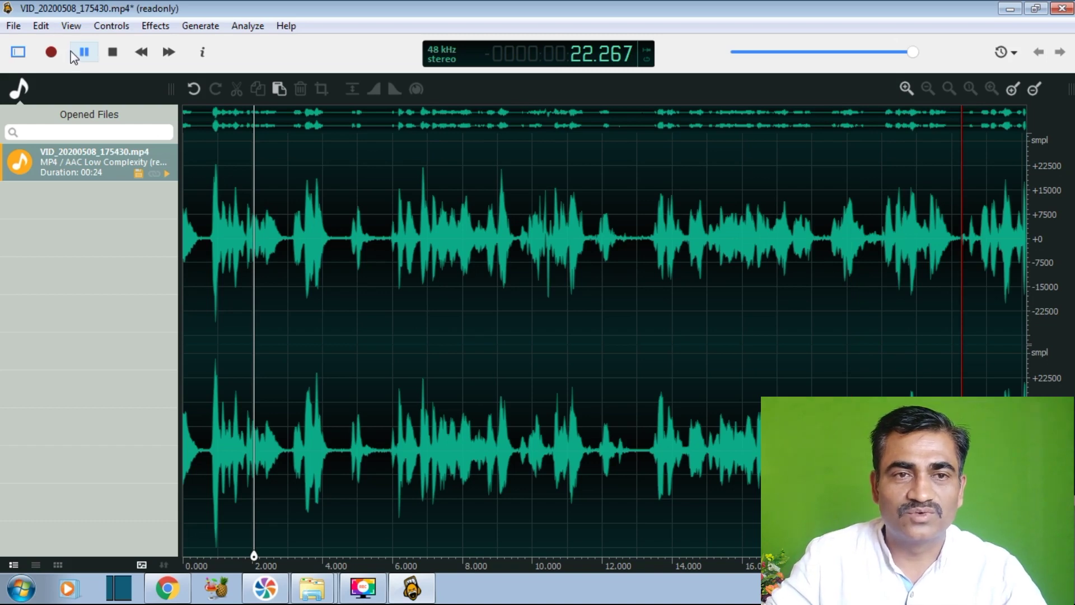
pyautogui.click(13, 25)
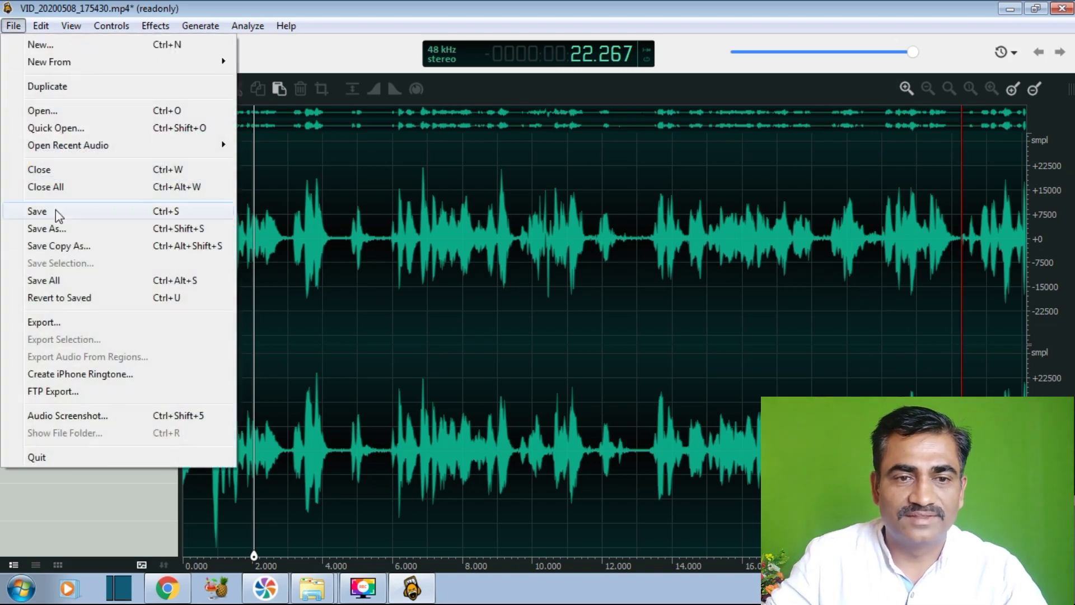
# Export the audio as VID_20200508_175430.m4a (AAC Main Profile, 96 kbps) into the Ocenaudio folder.
pyautogui.click(62, 324)
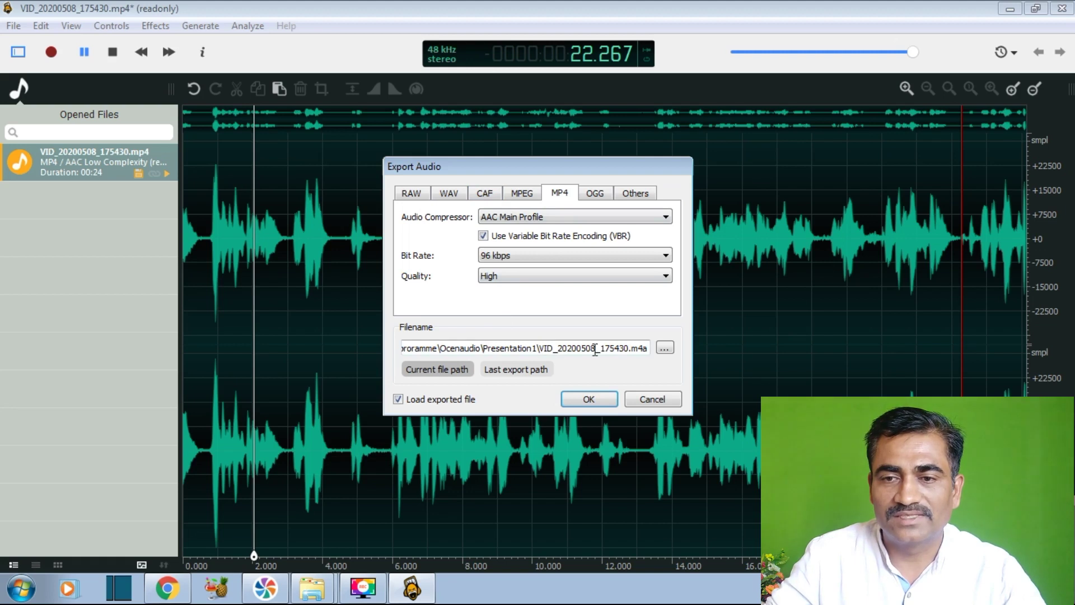
pyautogui.click(664, 348)
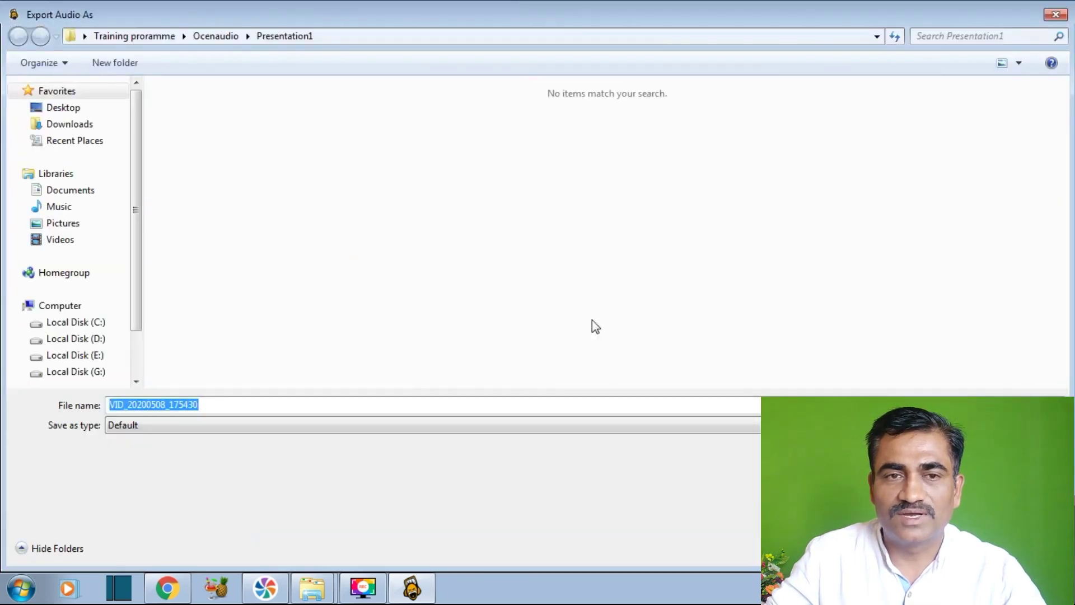
pyautogui.click(214, 37)
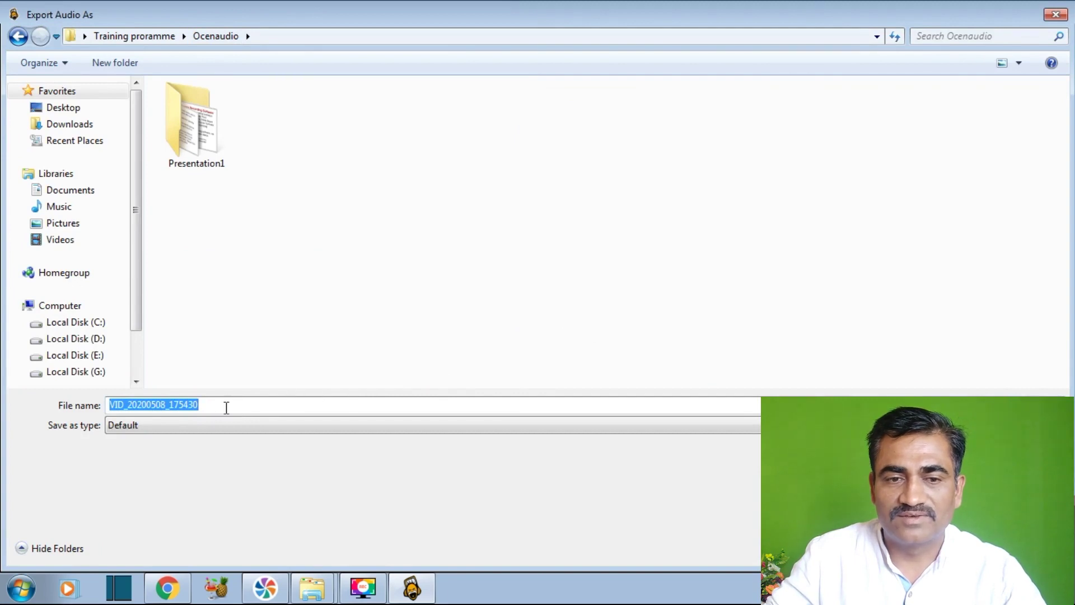
pyautogui.press('Return')
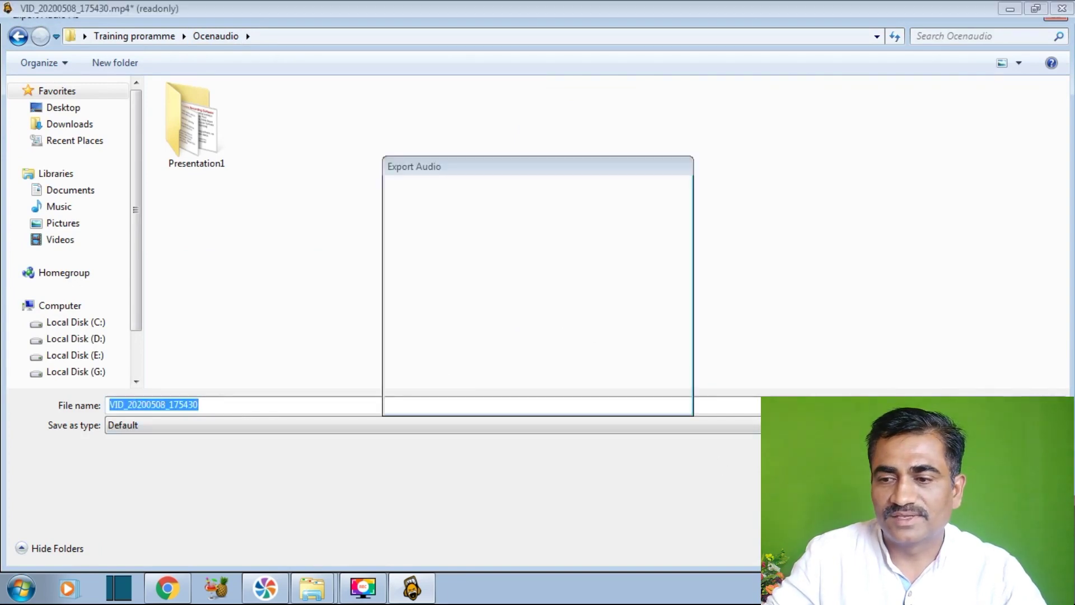
pyautogui.click(585, 398)
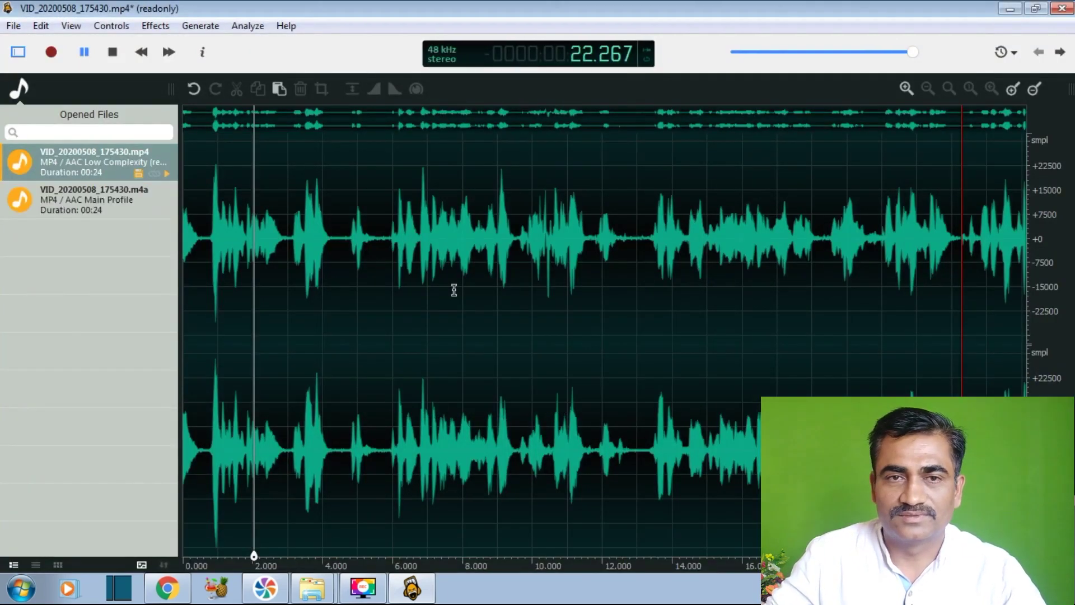